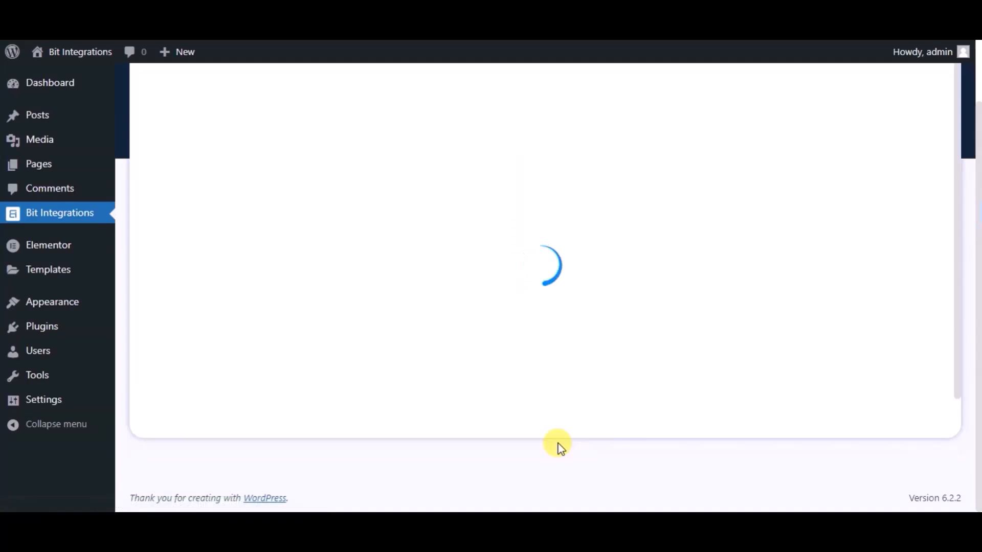
# Pick Elementor from the 'ele' trigger search, select Contact Form as the form, and continue.
pyautogui.write('ele')
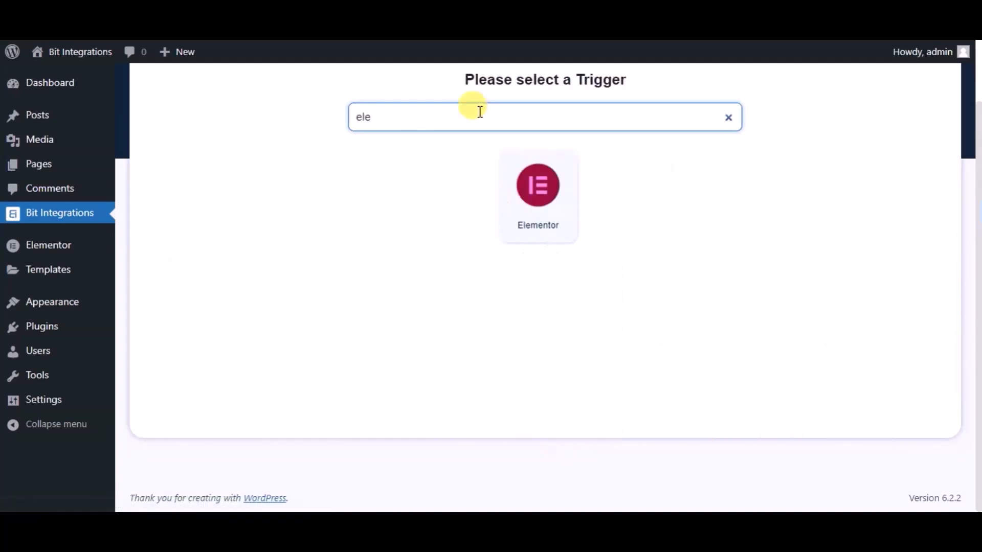
pyautogui.click(501, 177)
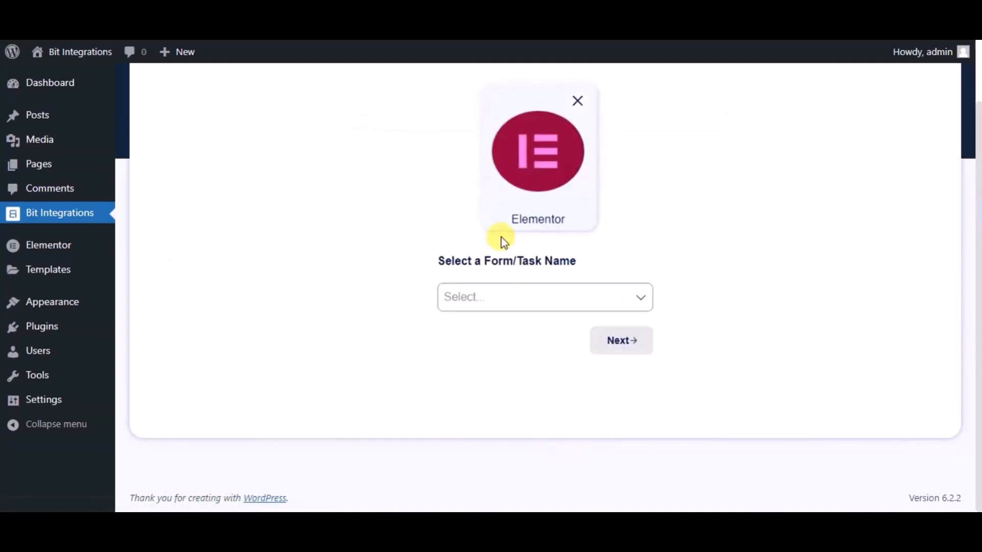
pyautogui.click(506, 295)
pyautogui.click(512, 341)
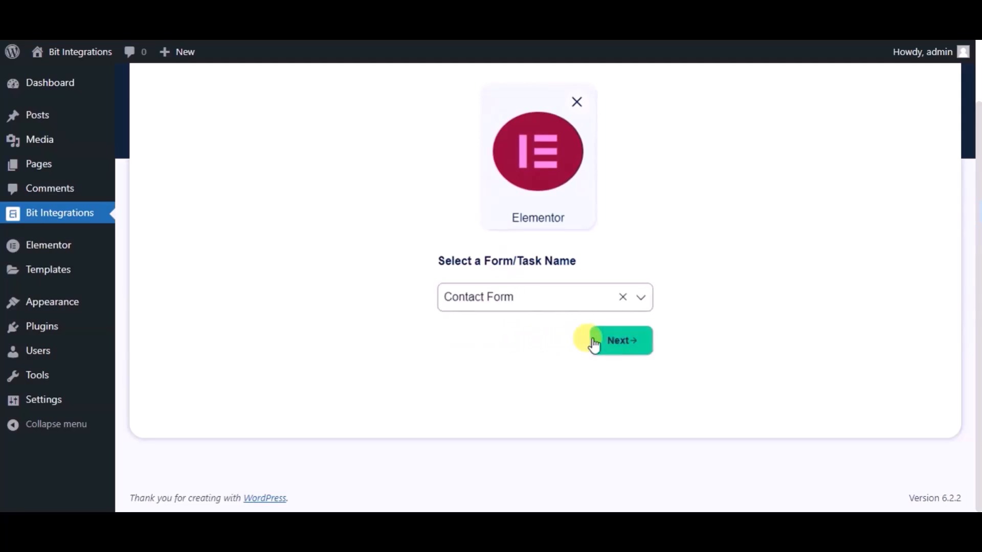
pyautogui.click(594, 345)
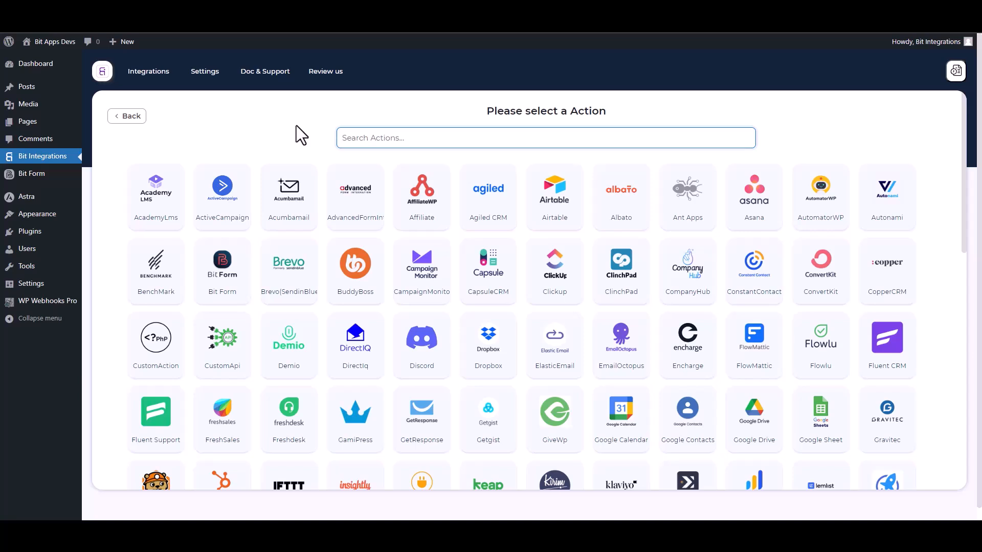
# Select the WPWebhooks card from the 'wp' action search results.
pyautogui.write('wp')
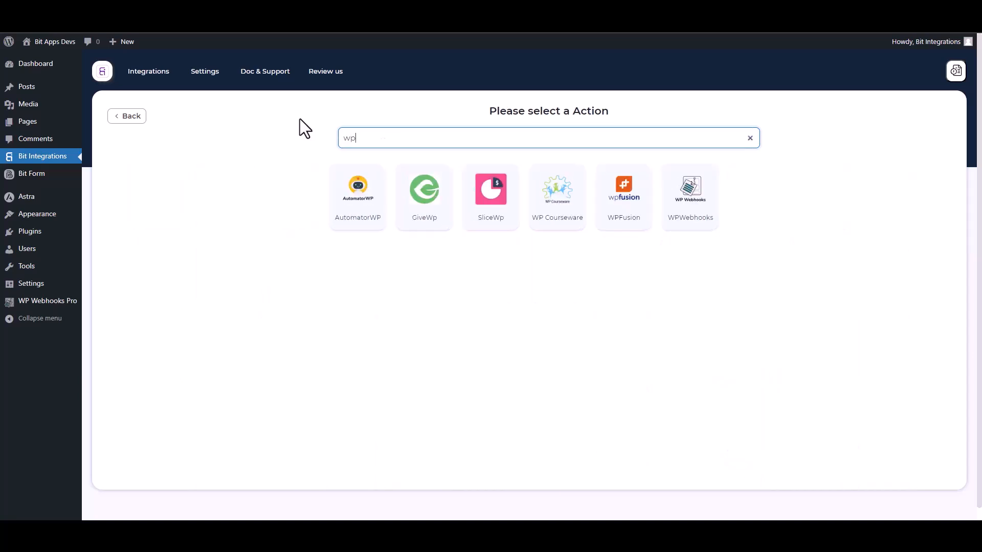
pyautogui.click(697, 222)
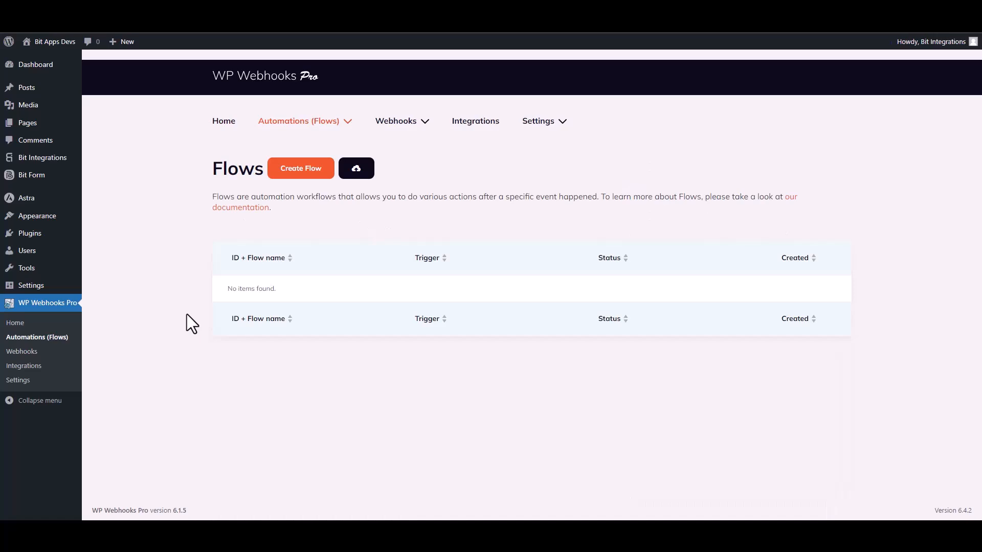
# Create a flow named 'Bit Integrations' and open it in the flow editor.
pyautogui.click(305, 173)
pyautogui.click(411, 135)
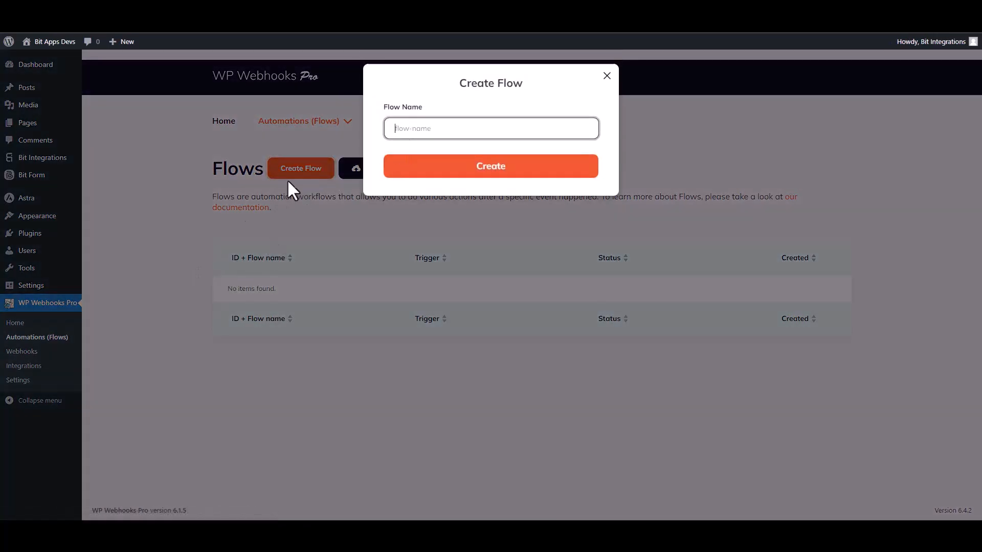
pyautogui.write('Bit Integrations')
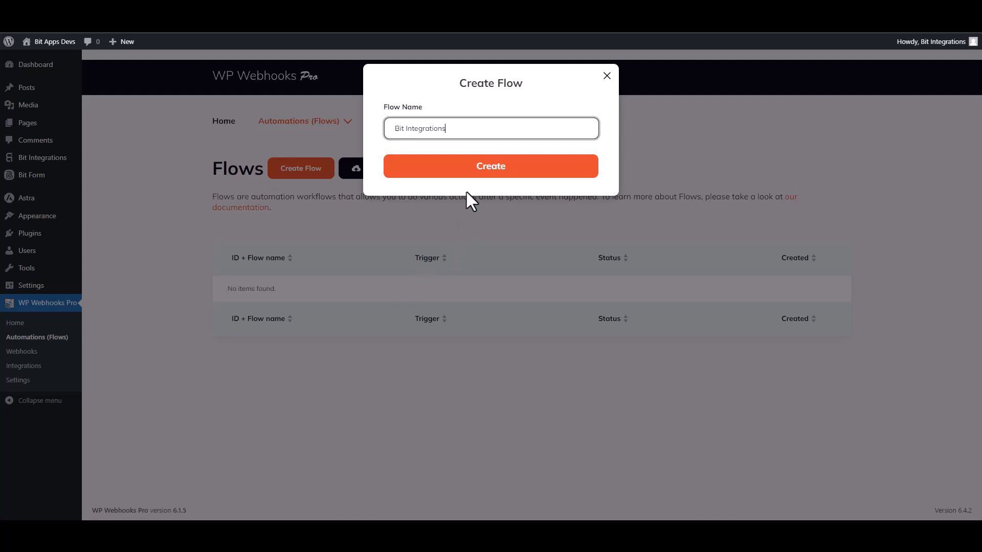
pyautogui.click(489, 186)
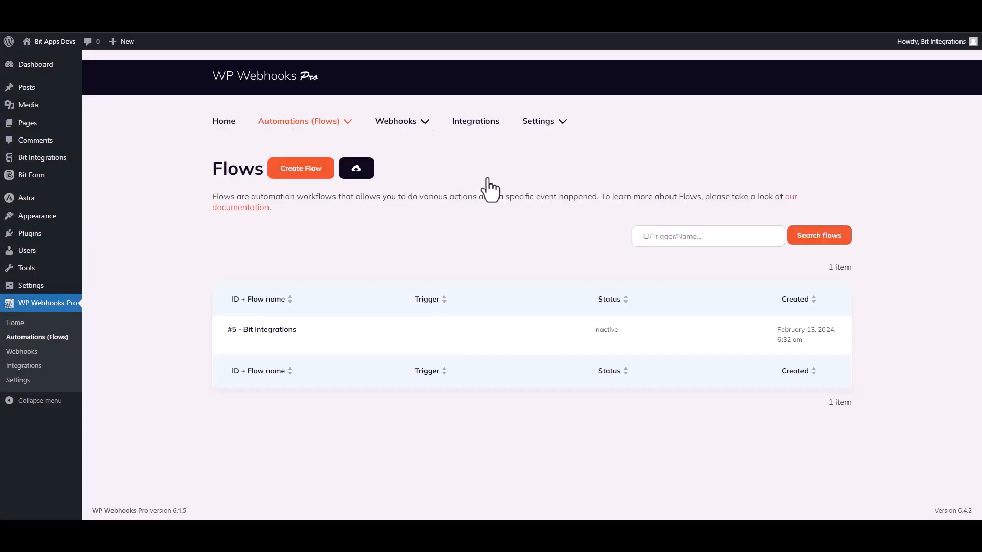
pyautogui.moveTo(257, 353)
pyautogui.click(233, 341)
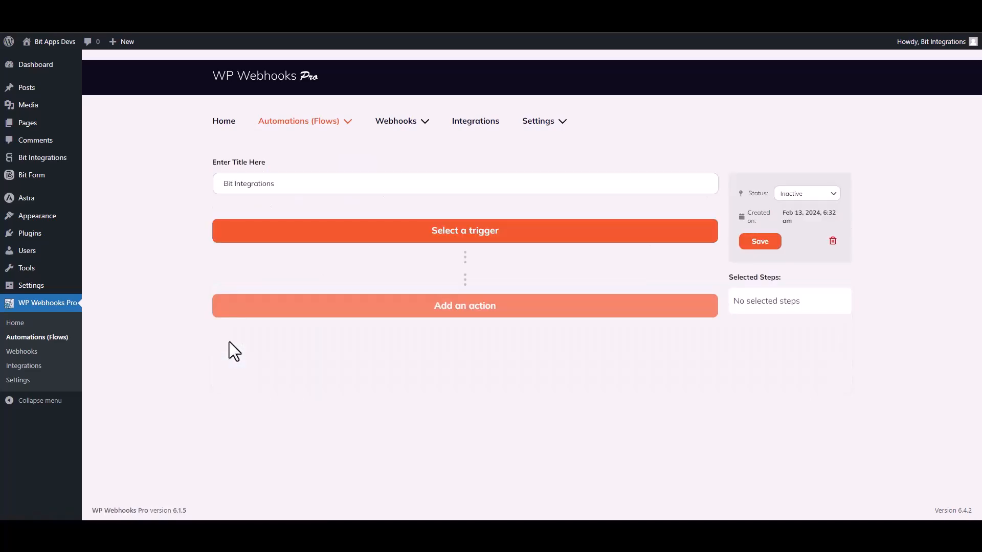
# Set the flow trigger to Webhooks 'HTTP request received' and copy its receivable trigger URL.
pyautogui.click(494, 243)
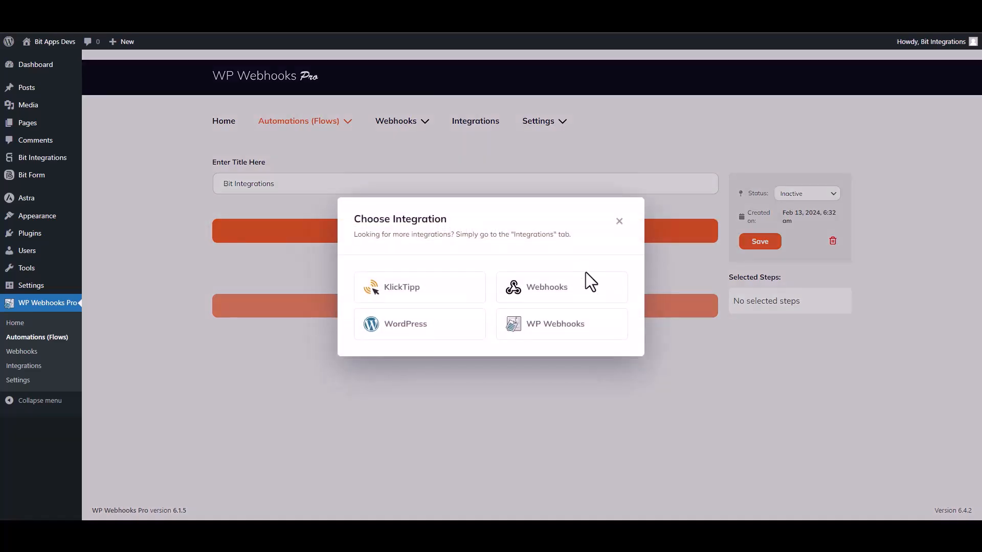
pyautogui.click(546, 290)
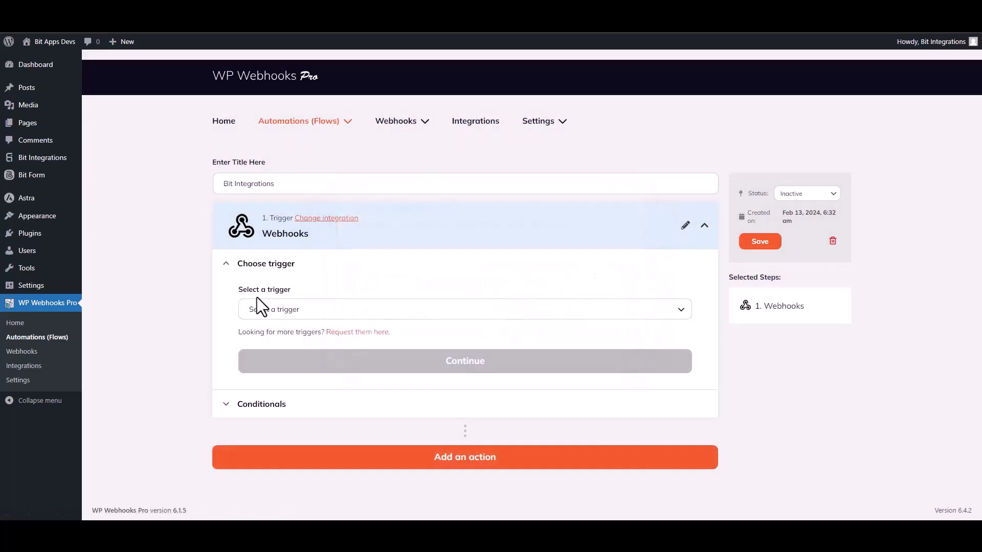
pyautogui.click(306, 312)
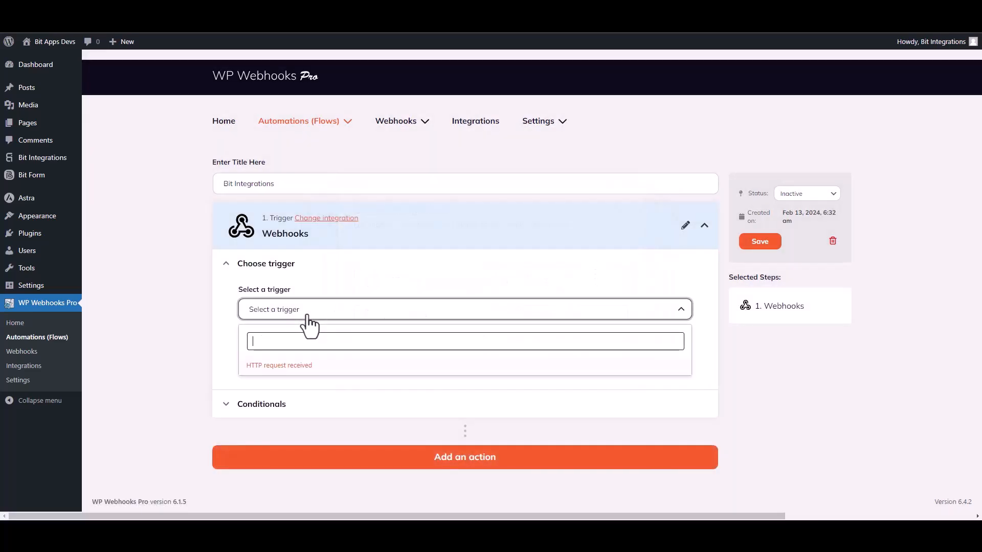
pyautogui.click(294, 366)
pyautogui.click(454, 376)
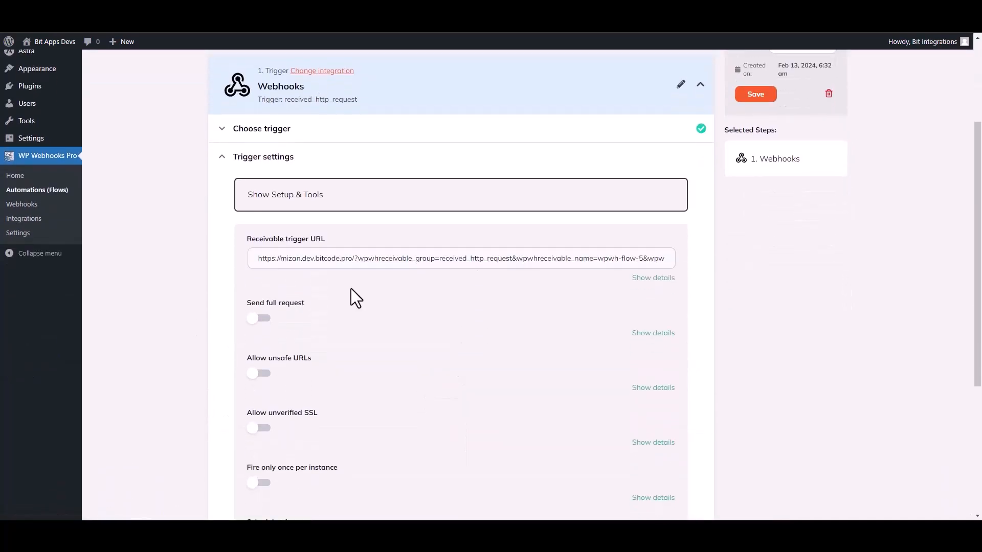
pyautogui.click(392, 265)
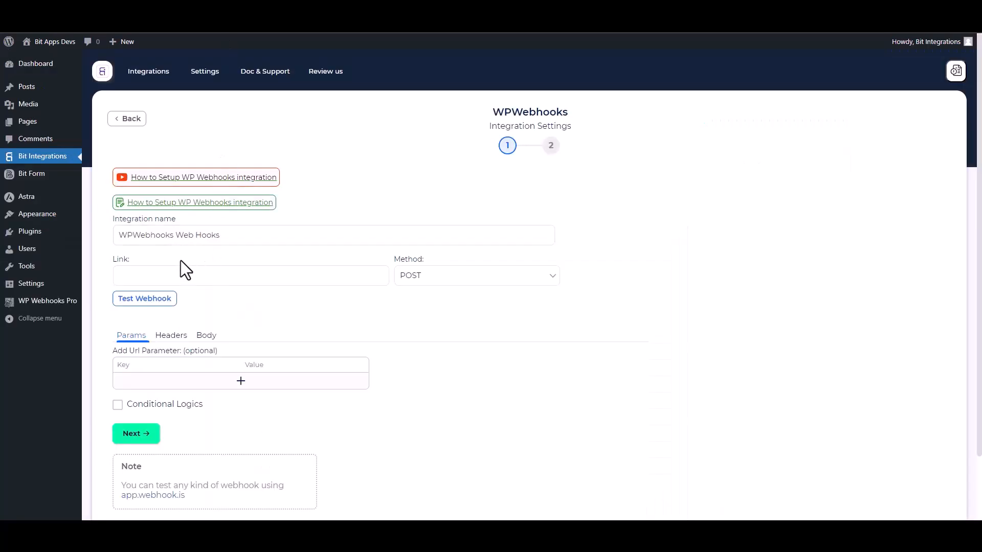
pyautogui.click(168, 273)
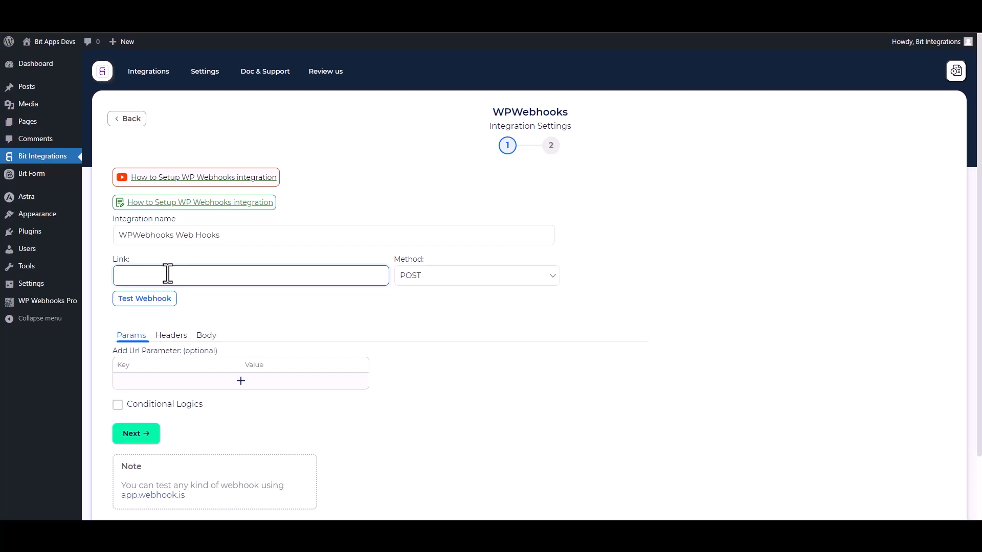
# Paste the trigger URL as the Link and send all data as application/json.
pyautogui.hotkey('ctrl', 'v')
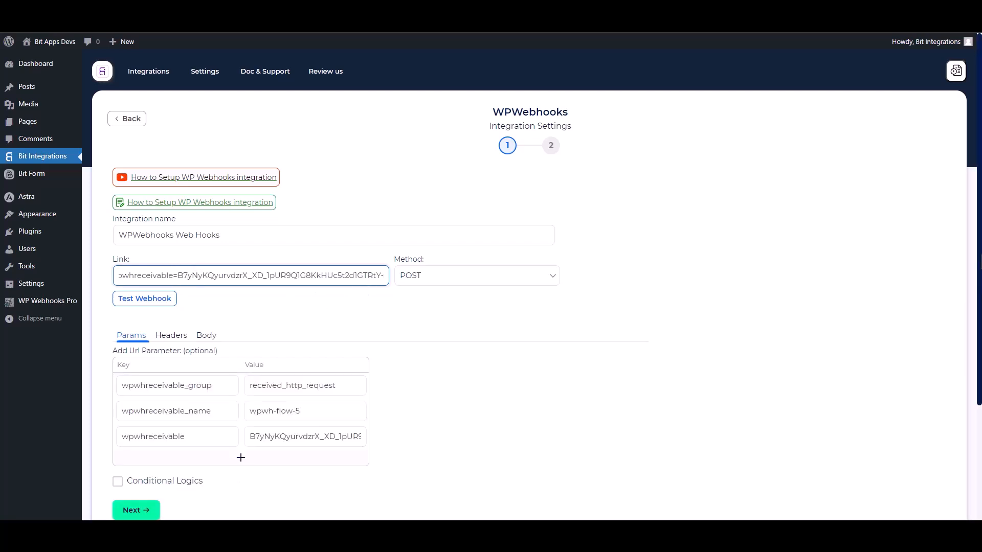
pyautogui.scroll(-1, 278, 306)
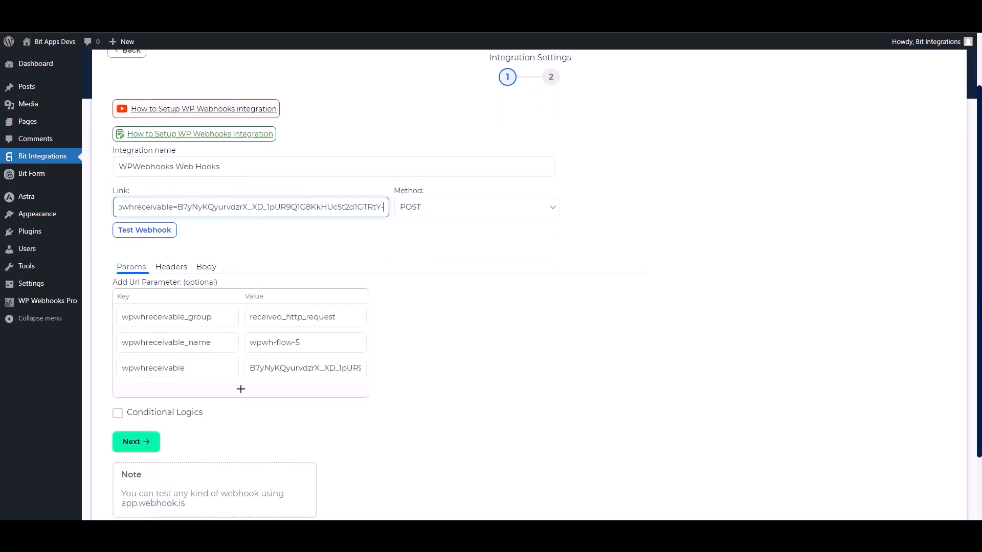
pyautogui.click(210, 269)
pyautogui.click(134, 294)
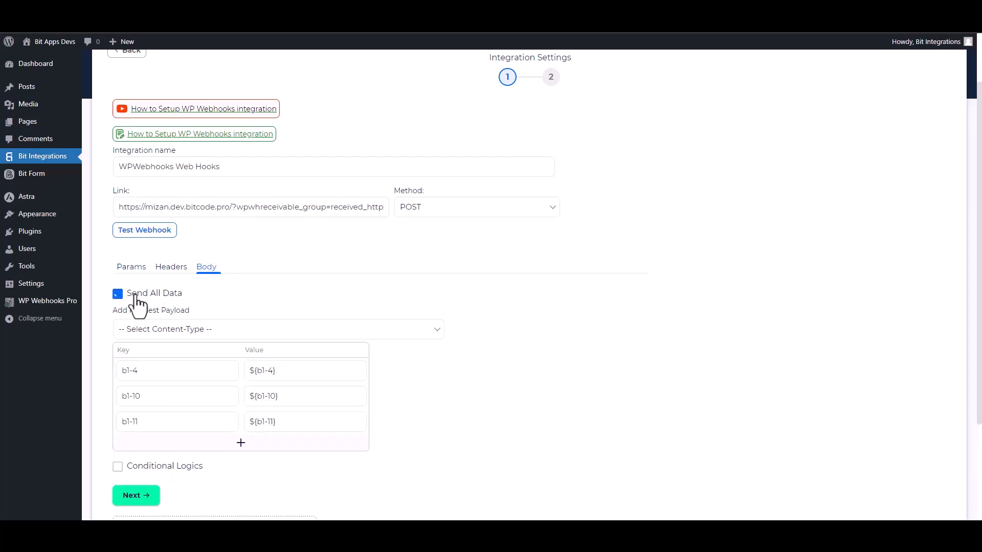
pyautogui.click(207, 335)
pyautogui.click(170, 357)
# Test the webhook, leave Conditional Logics off, and proceed to the next step.
pyautogui.scroll(-1, 971, 332)
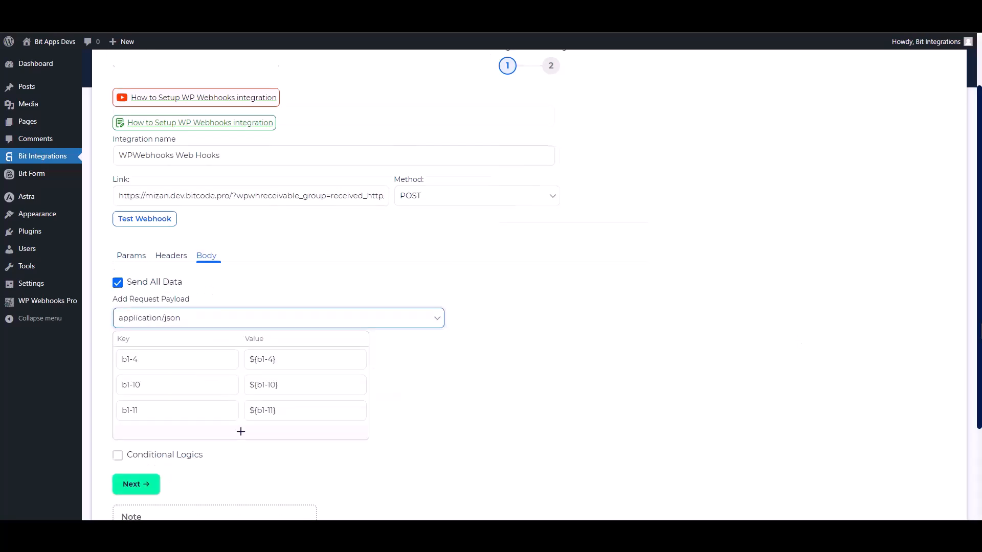
pyautogui.scroll(-1, 909, 373)
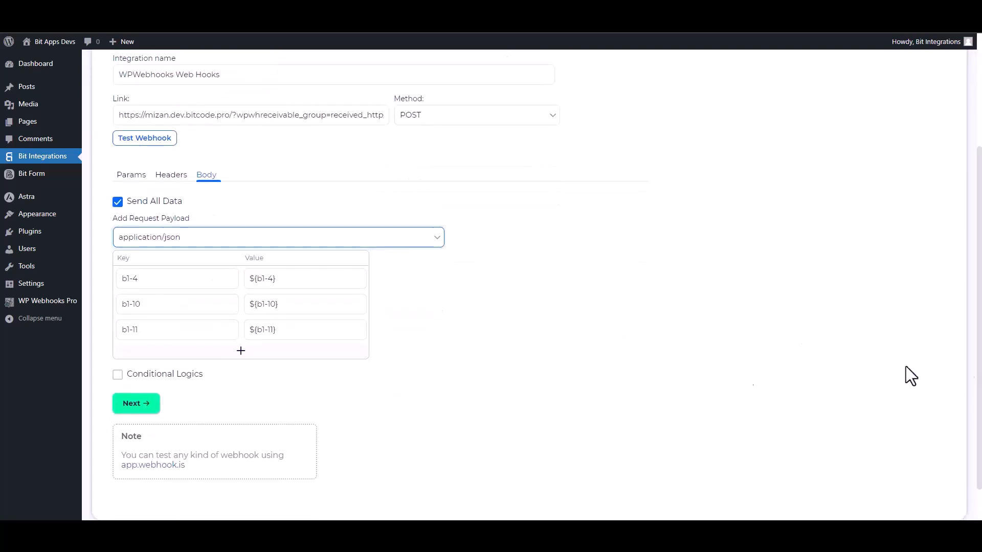
pyautogui.click(166, 147)
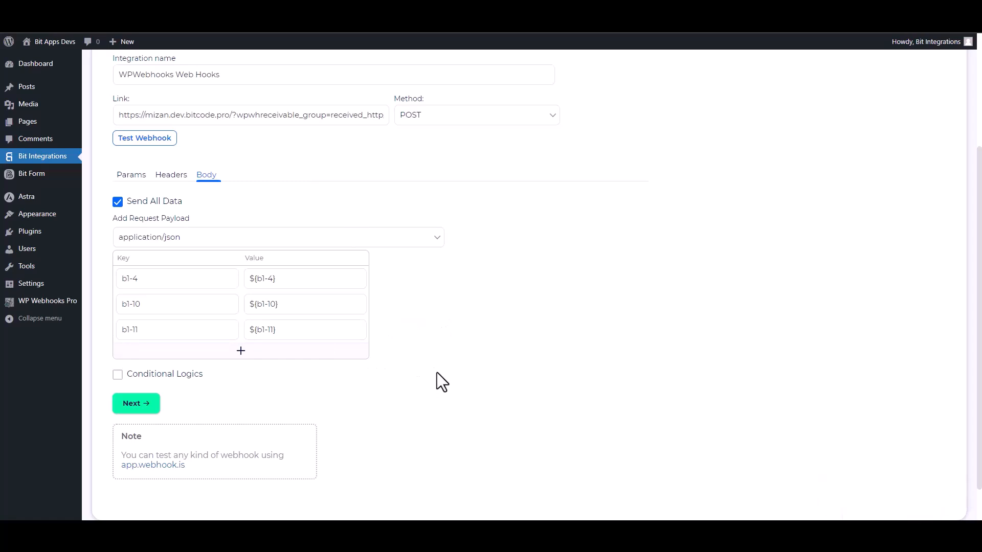
pyautogui.click(141, 378)
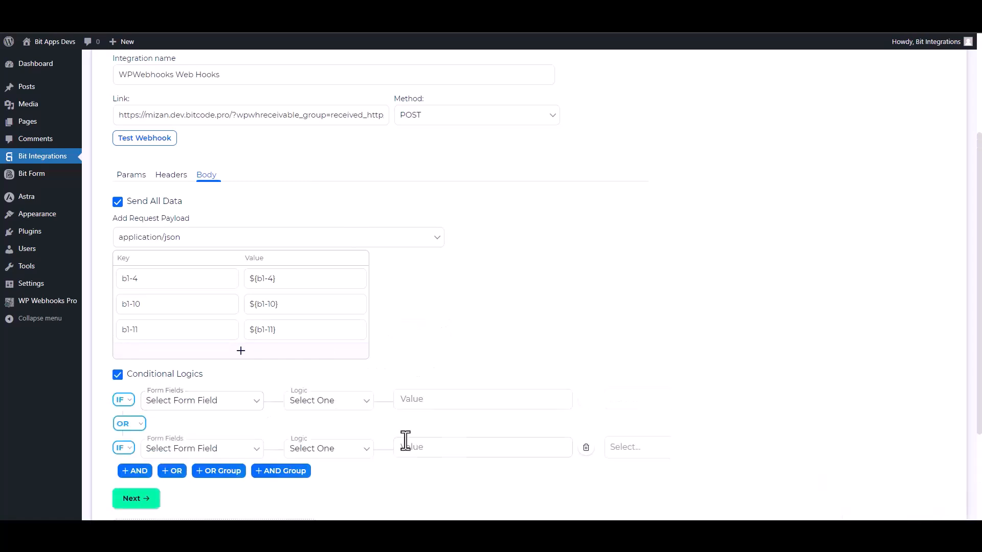
pyautogui.scroll(-2, 440, 429)
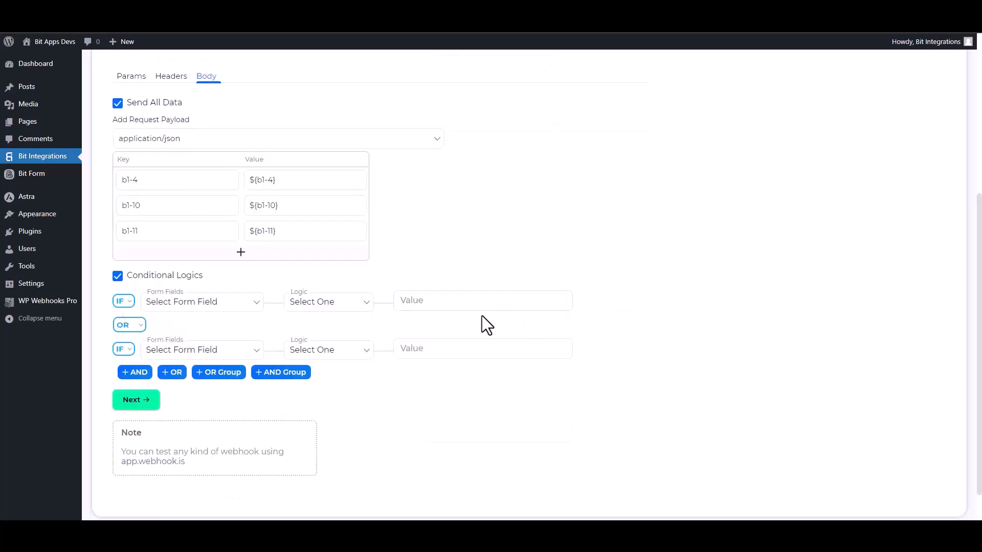
pyautogui.click(137, 277)
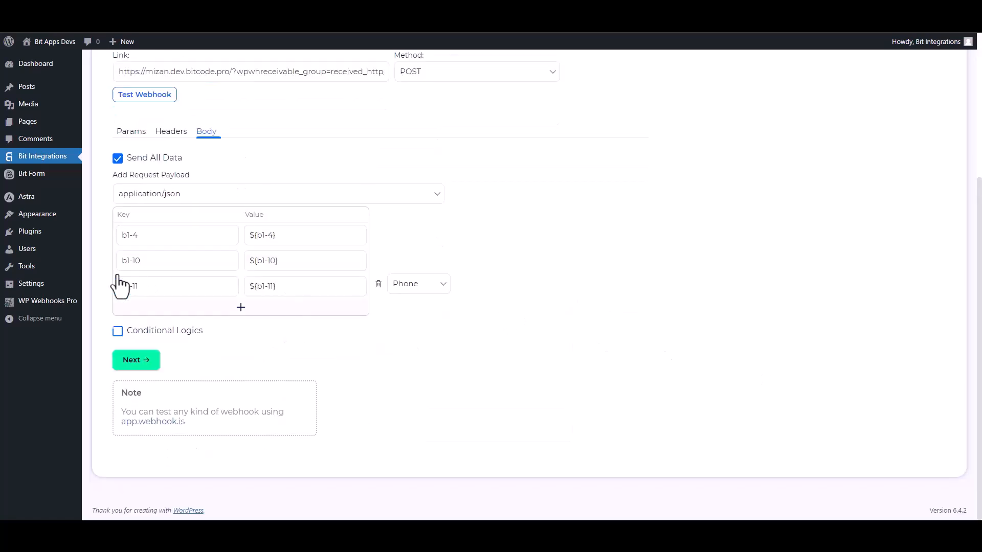
pyautogui.click(137, 360)
# Finish the Bit Integrations setup and save the WP Webhooks Pro trigger settings.
pyautogui.click(520, 210)
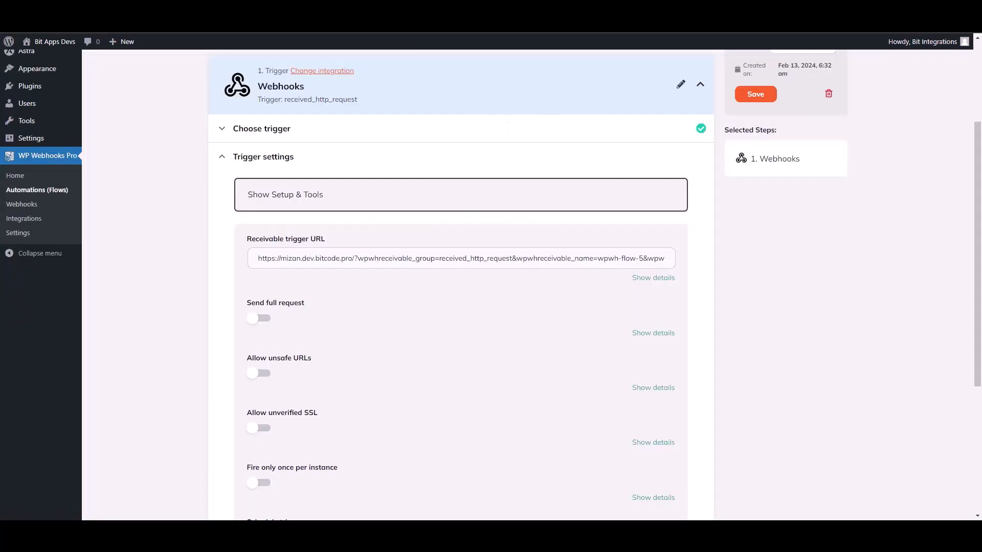
pyautogui.scroll(-4, 531, 349)
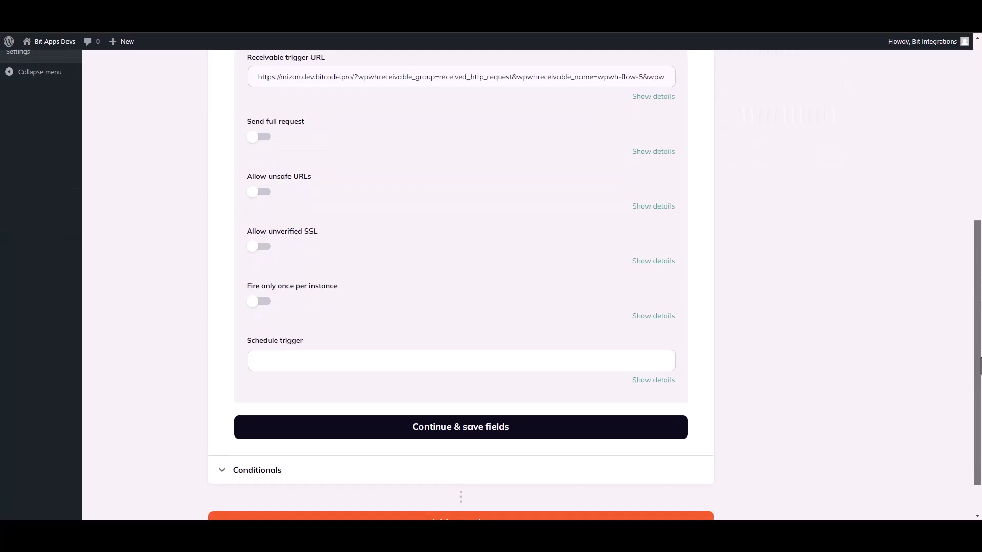
pyautogui.click(453, 429)
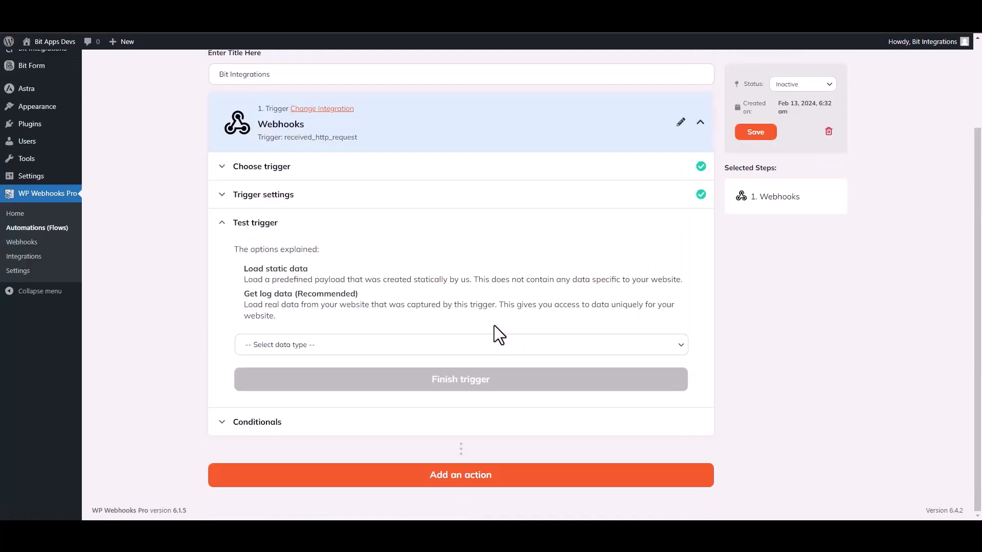
# Load Log #18 as the trigger test data and finish the trigger step.
pyautogui.click(303, 348)
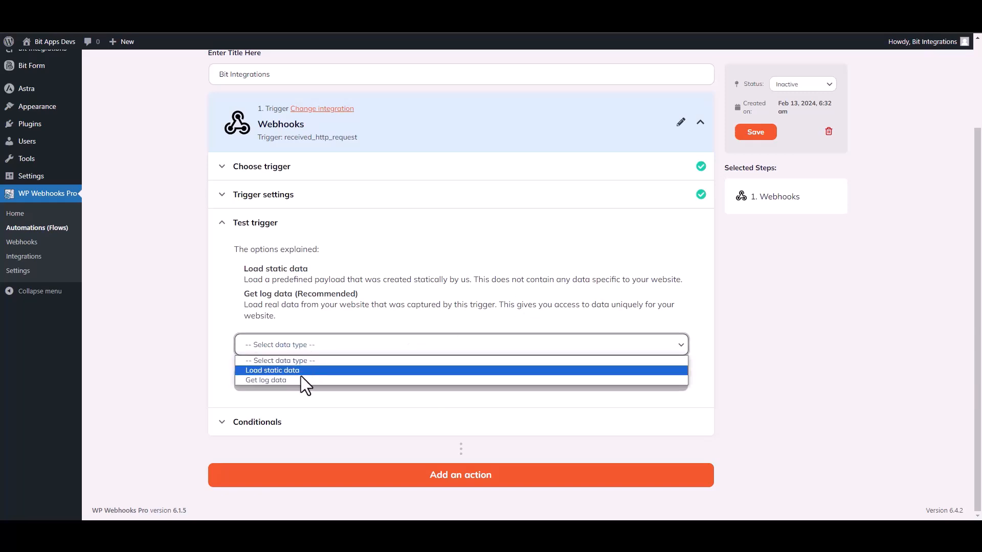
pyautogui.click(281, 381)
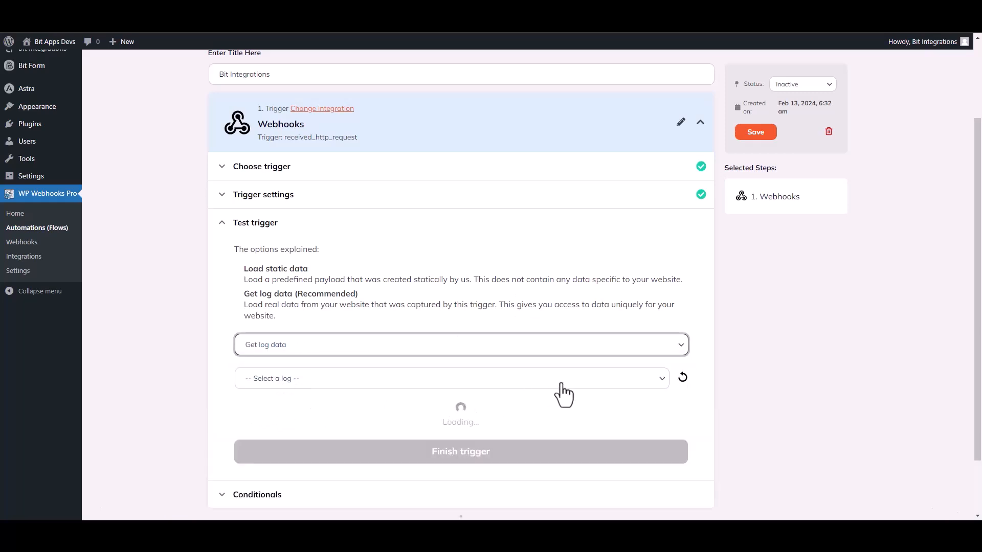
pyautogui.click(521, 380)
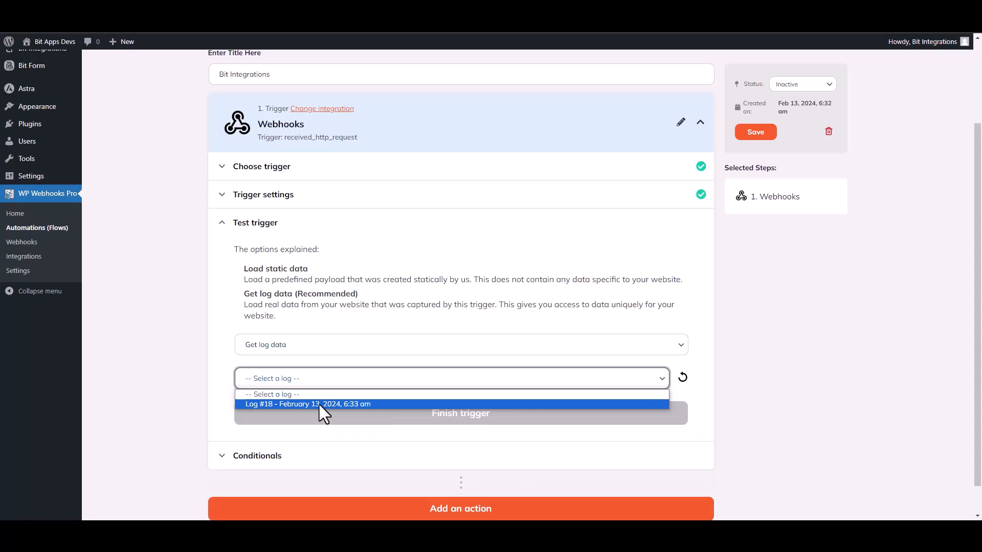
pyautogui.click(319, 404)
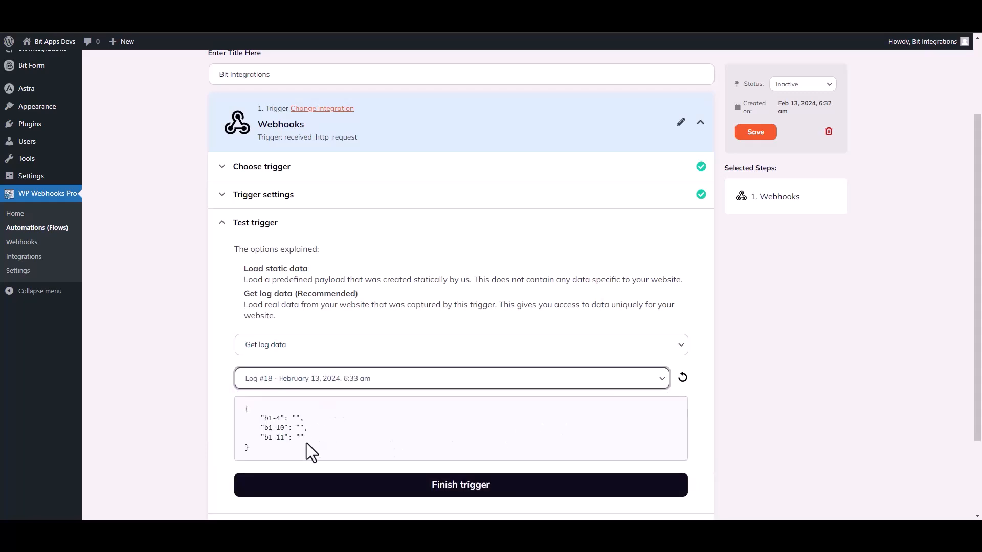
pyautogui.moveTo(305, 443); pyautogui.dragTo(247, 407)
pyautogui.click(433, 440)
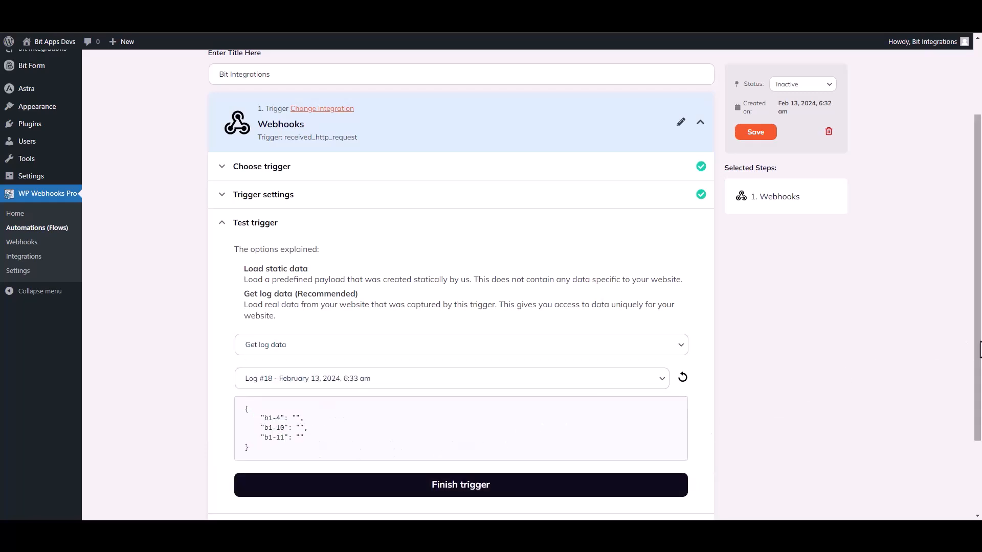
pyautogui.scroll(-2, 580, 373)
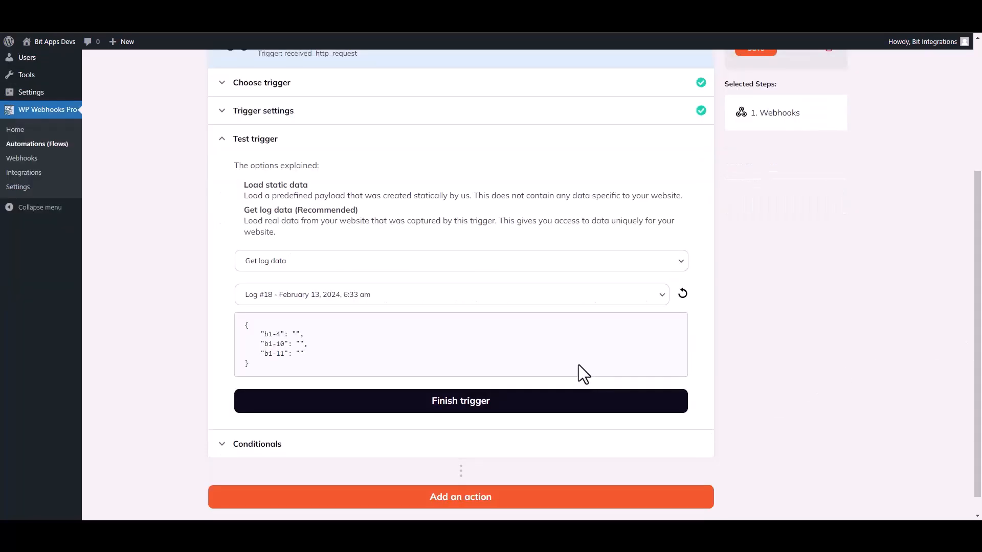
pyautogui.click(467, 408)
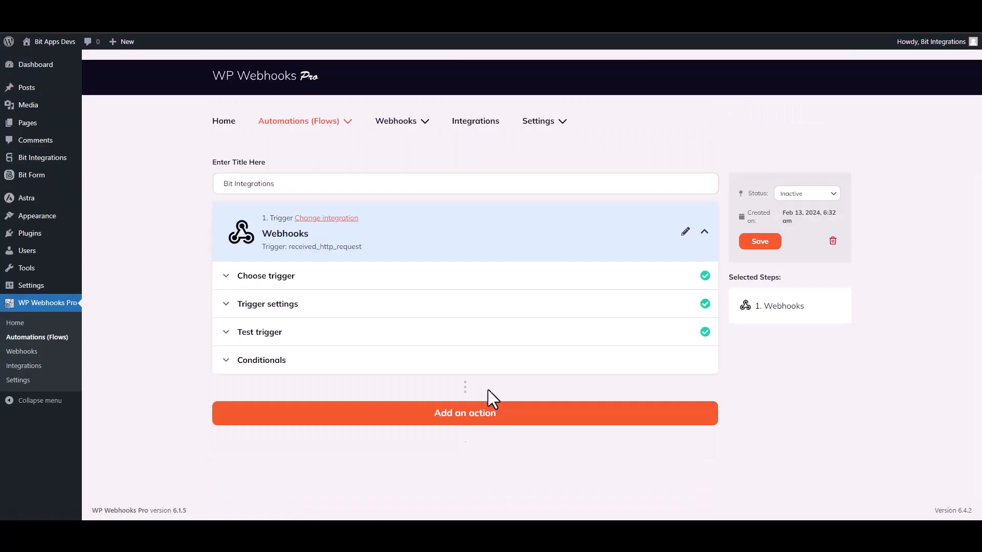
# Add a WordPress action step set to Create user, found by searching 'create u'.
pyautogui.click(466, 417)
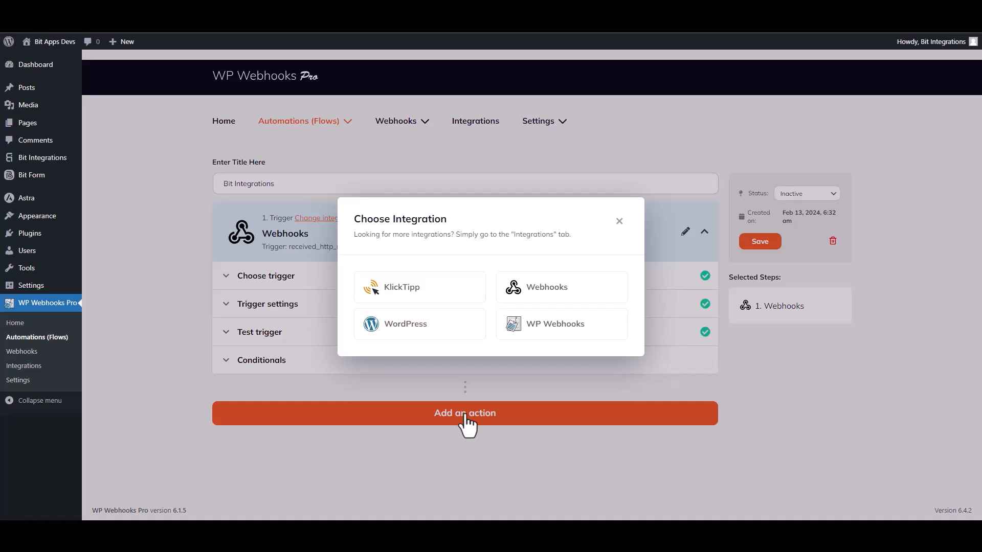
pyautogui.click(424, 333)
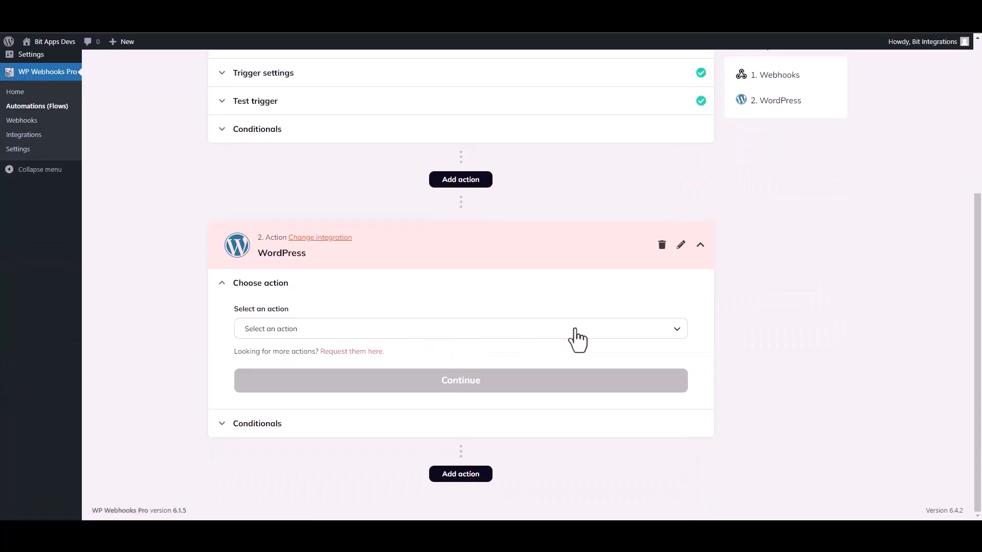
pyautogui.click(304, 330)
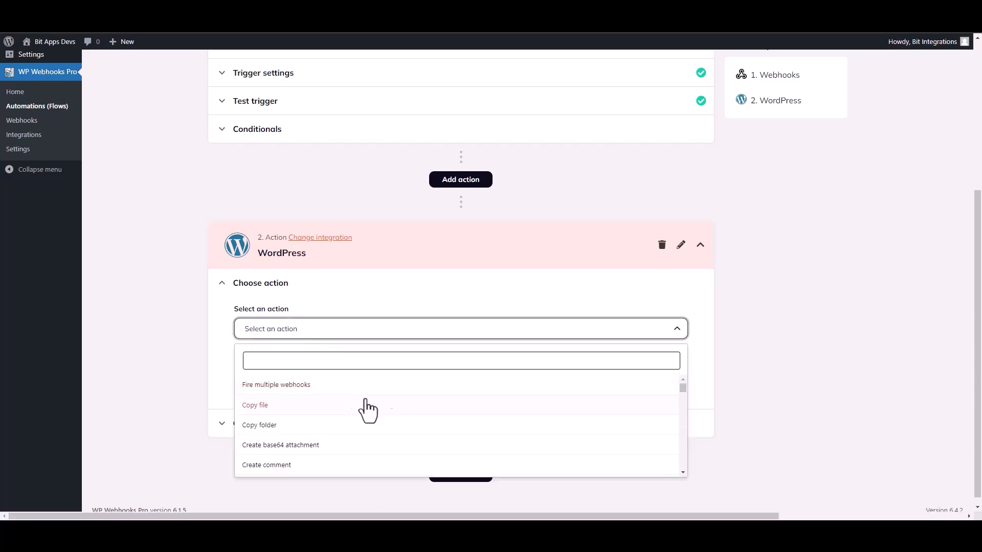
pyautogui.write('create u')
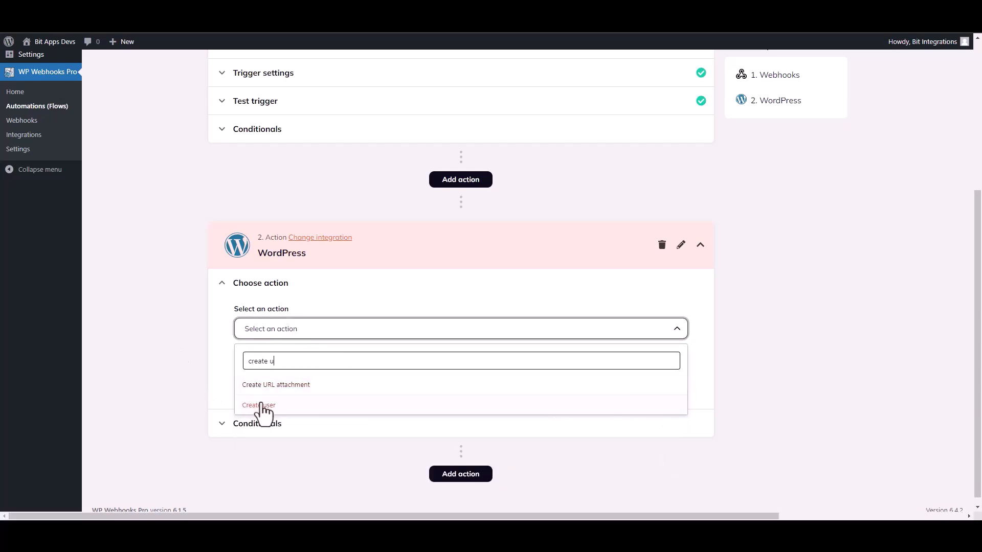
pyautogui.click(261, 405)
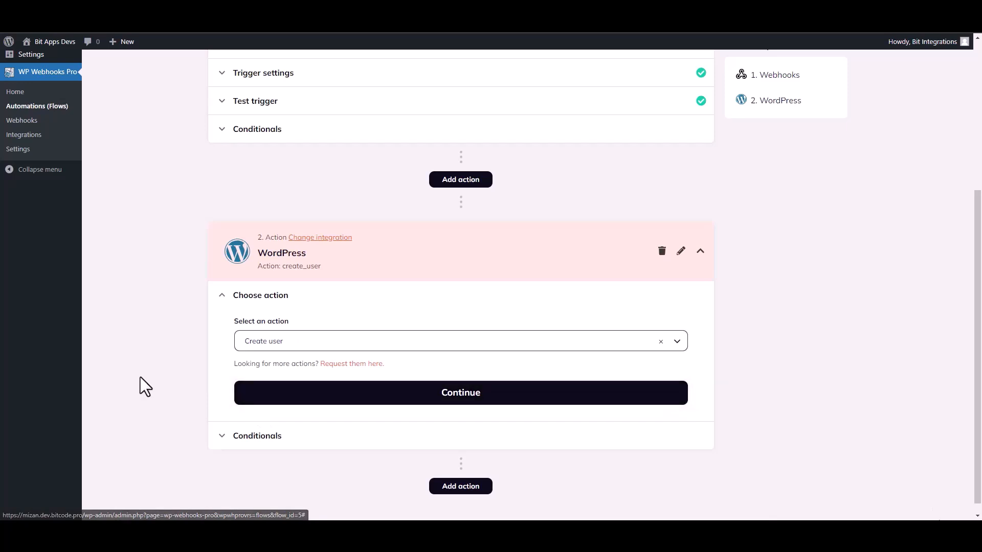
# Map user_email to Webhooks tag {b1-4} and first_name to tag {b1-10}.
pyautogui.click(366, 395)
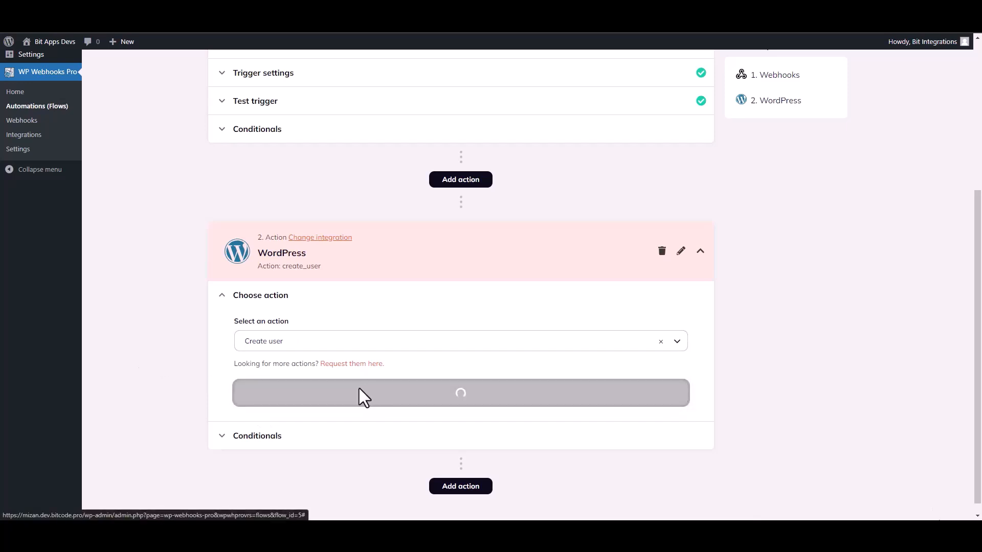
pyautogui.scroll(-3, 413, 372)
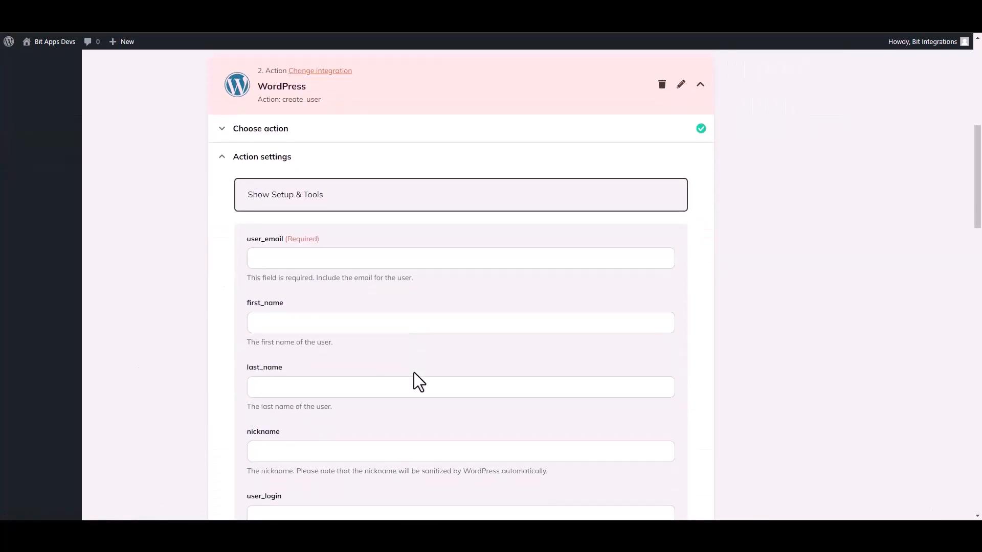
pyautogui.click(283, 262)
pyautogui.click(296, 327)
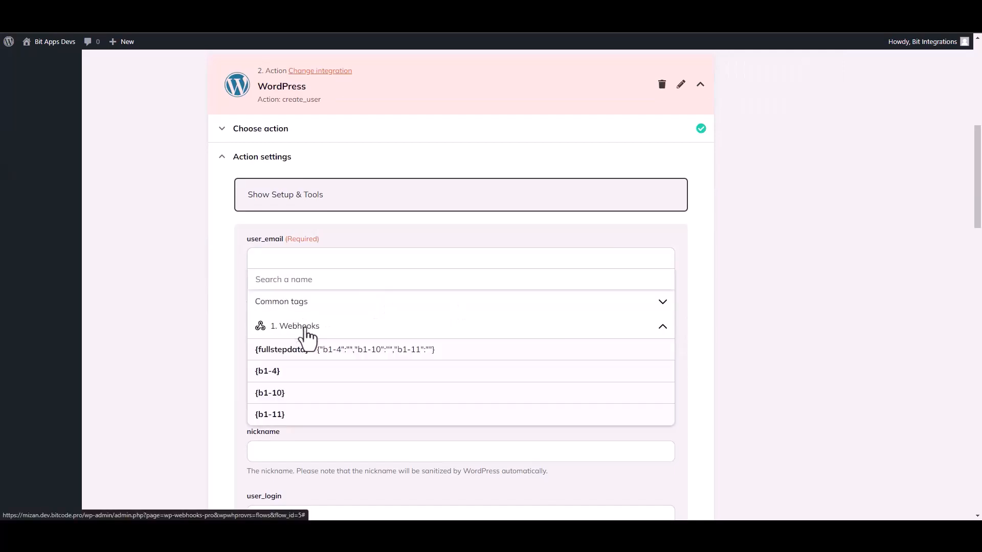
pyautogui.click(282, 377)
pyautogui.click(186, 344)
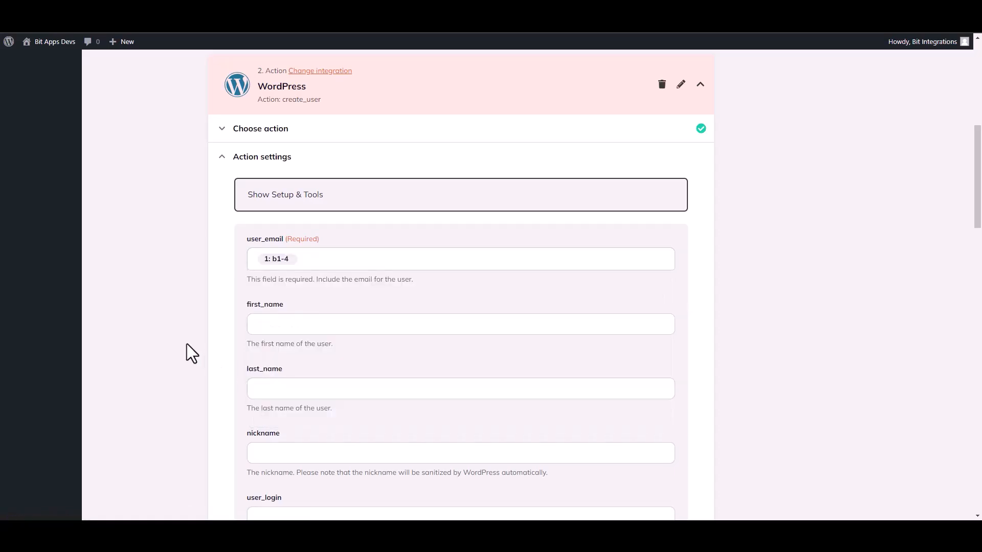
pyautogui.click(277, 334)
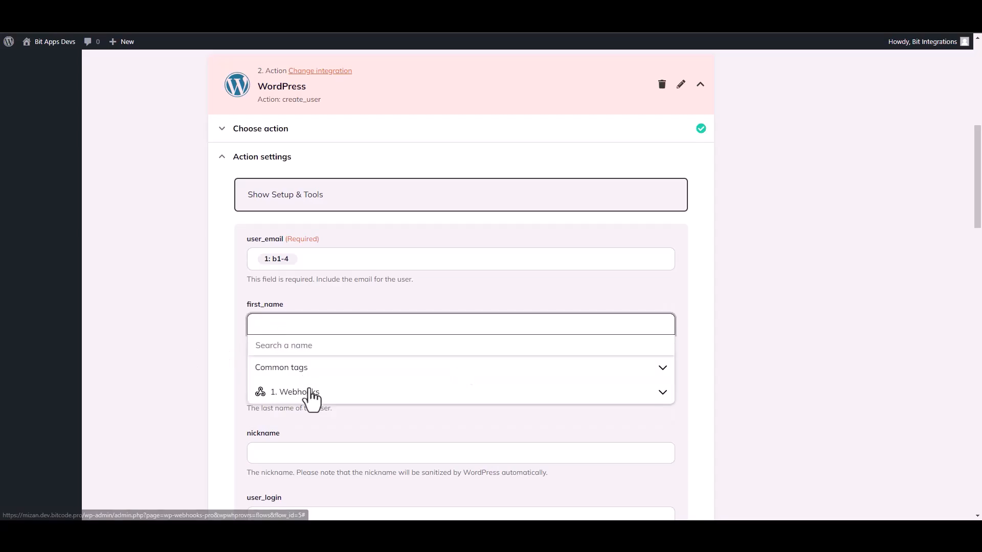
pyautogui.click(306, 394)
pyautogui.click(271, 456)
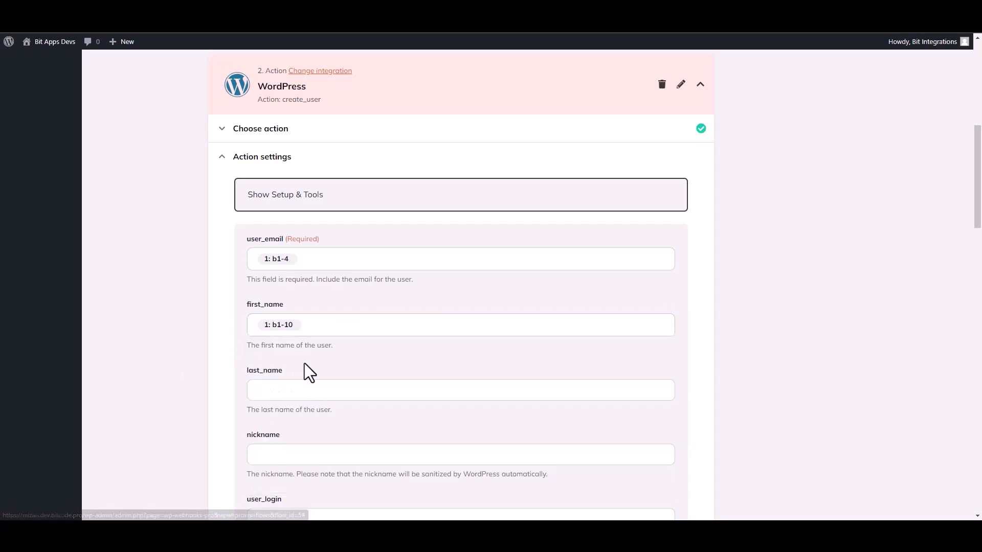
pyautogui.moveTo(980, 215); pyautogui.dragTo(979, 481)
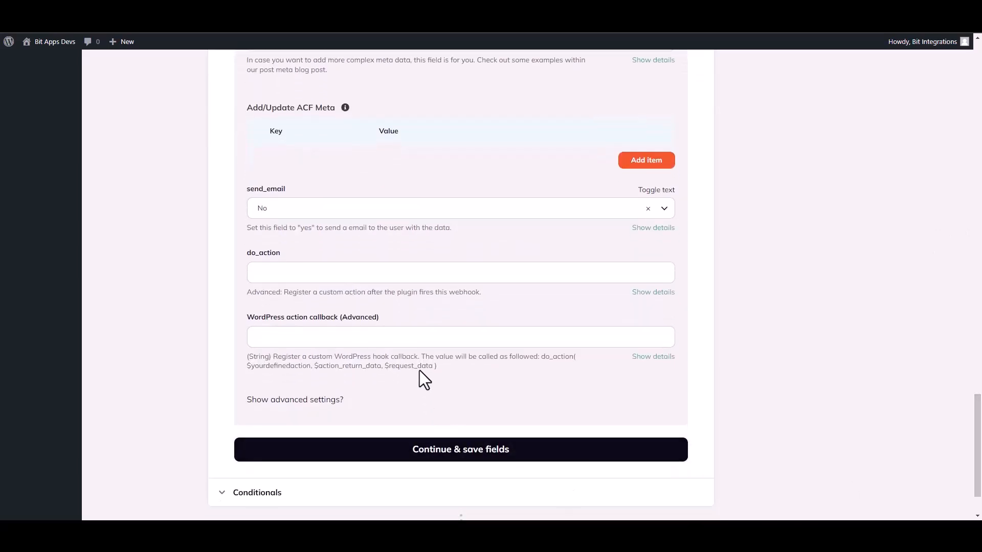
# Save the field mapping, fire the Create user action live, and finish its test.
pyautogui.click(504, 457)
pyautogui.click(298, 348)
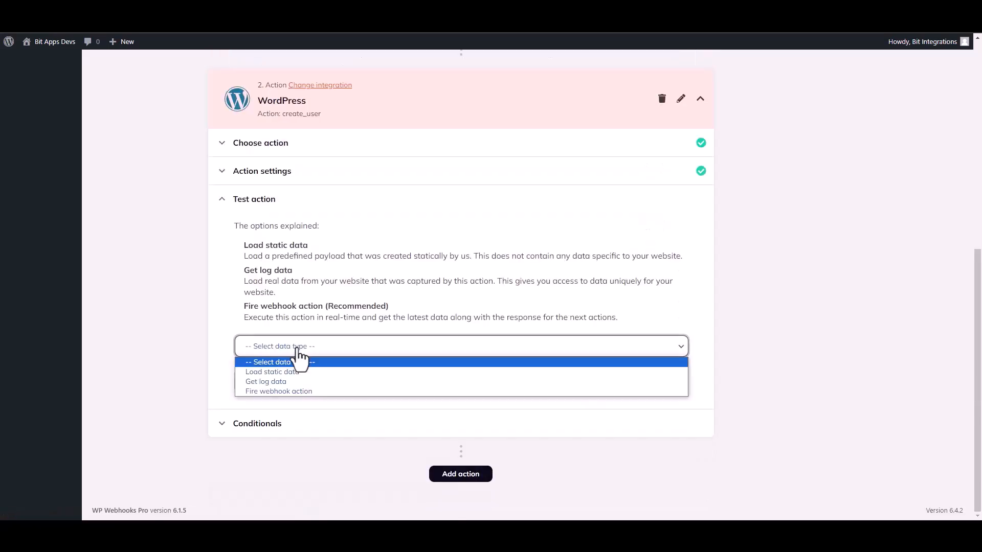
pyautogui.click(270, 390)
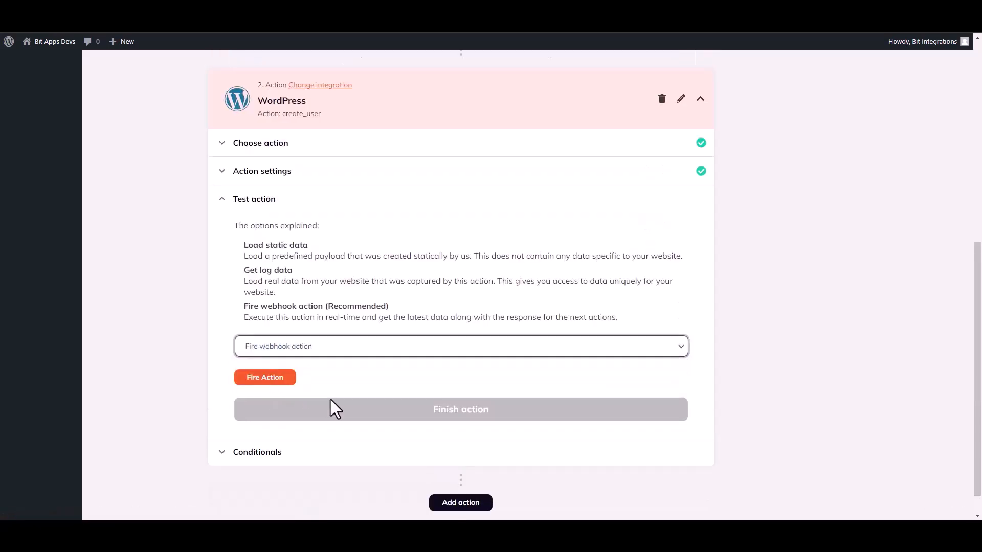
pyautogui.click(276, 381)
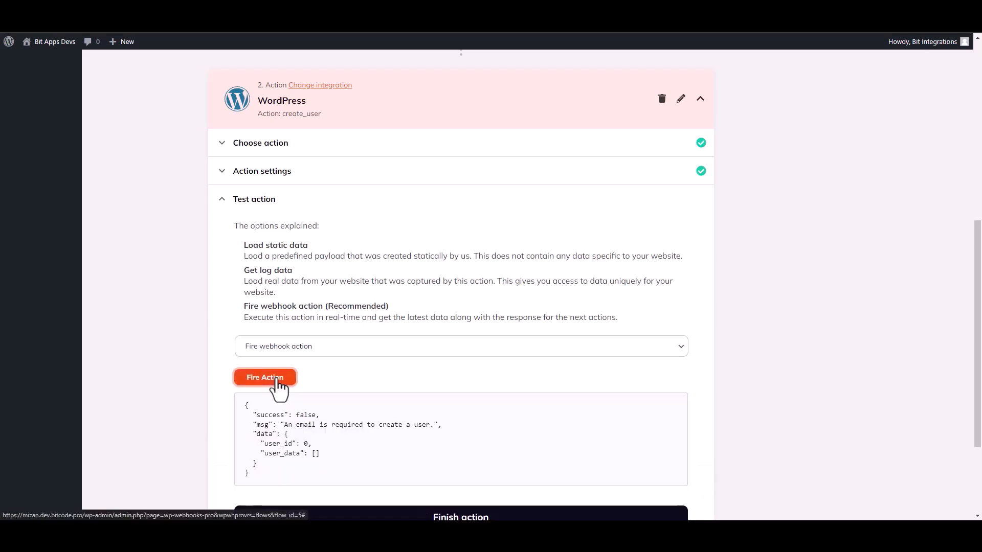
pyautogui.doubleClick(256, 415)
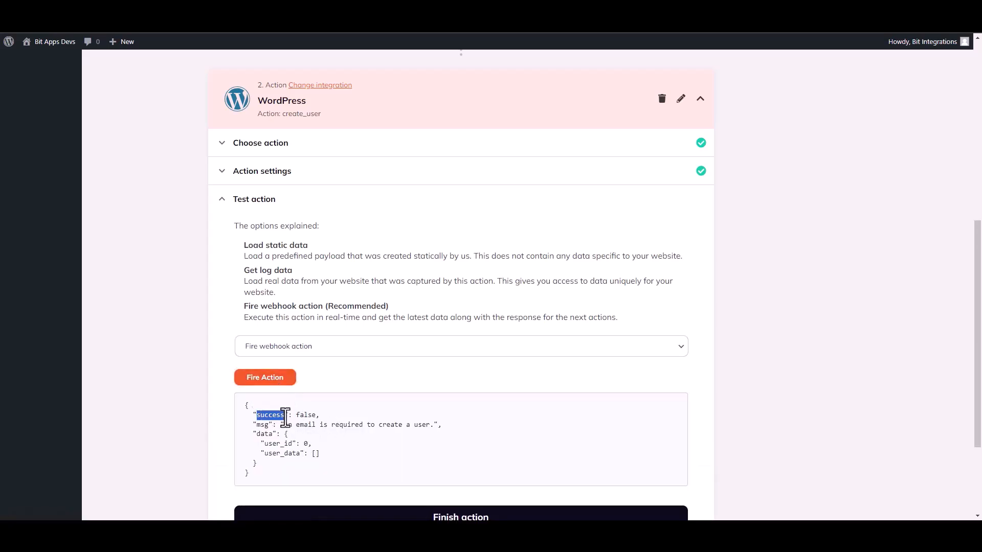
pyautogui.click(492, 438)
pyautogui.scroll(-2, 977, 379)
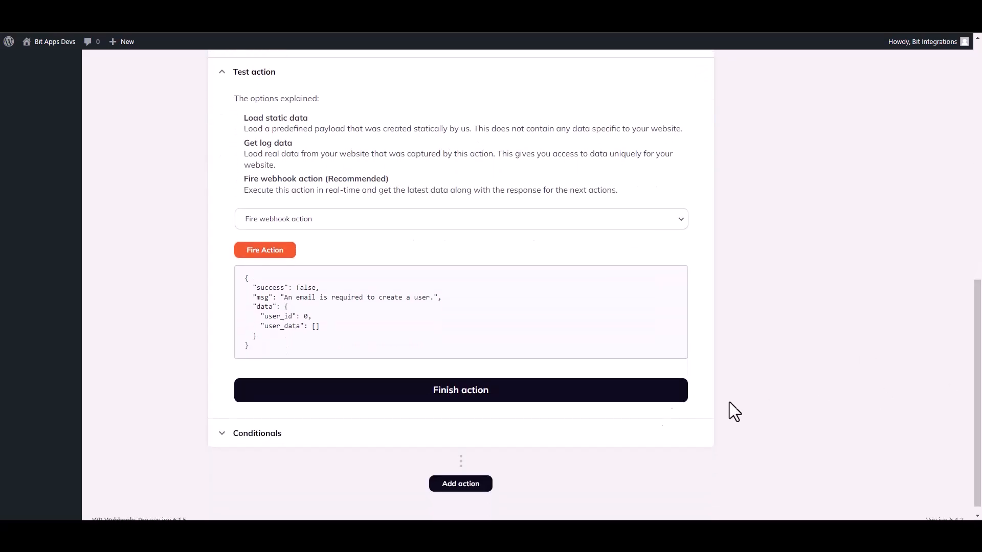
pyautogui.click(475, 395)
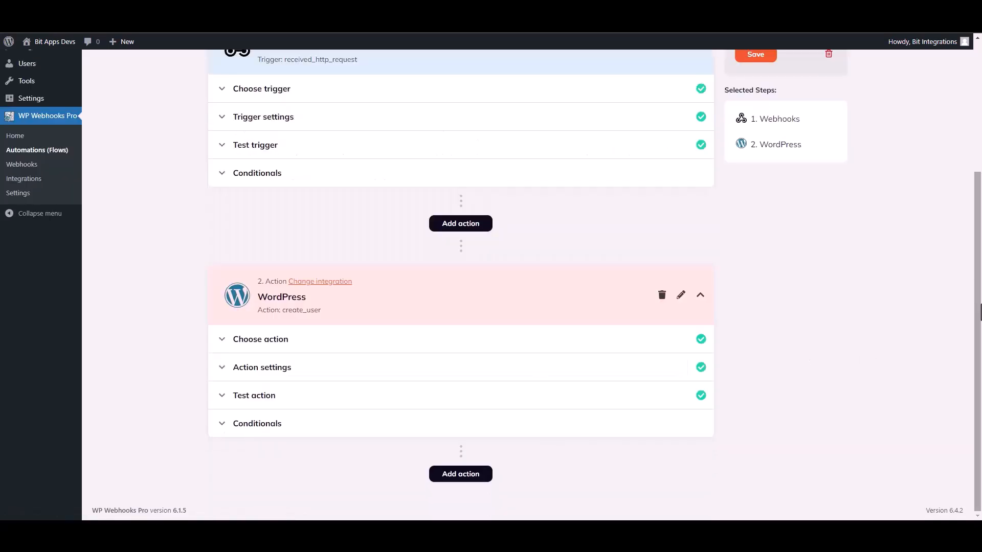
# Set the flow Status to Active, save, and dismiss the Success confirmation.
pyautogui.moveTo(980, 322); pyautogui.dragTo(980, 226)
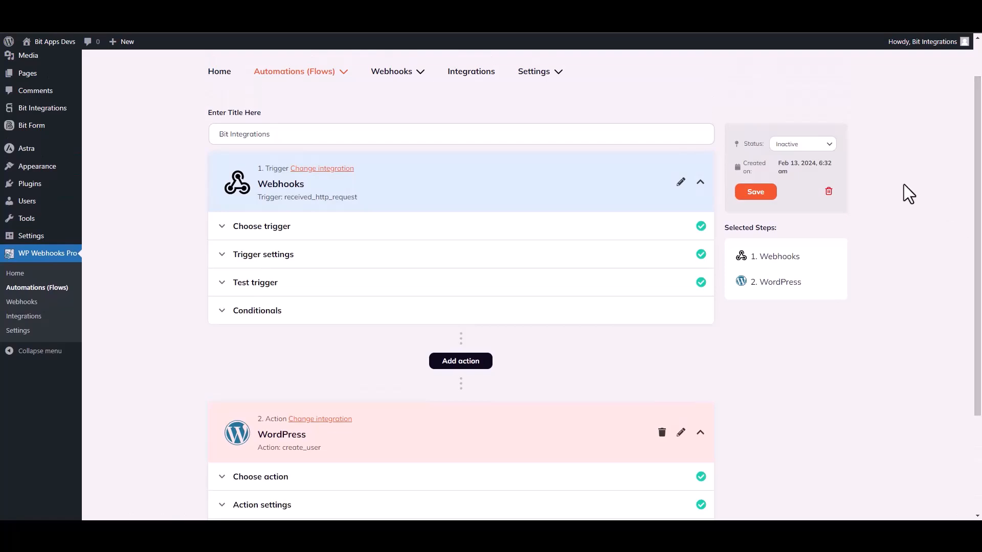
pyautogui.click(800, 145)
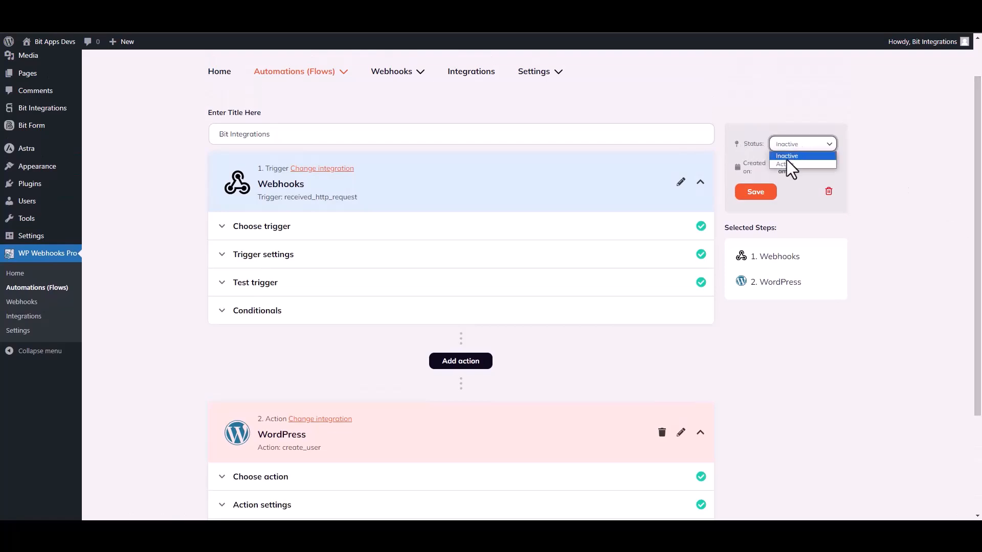
pyautogui.click(786, 163)
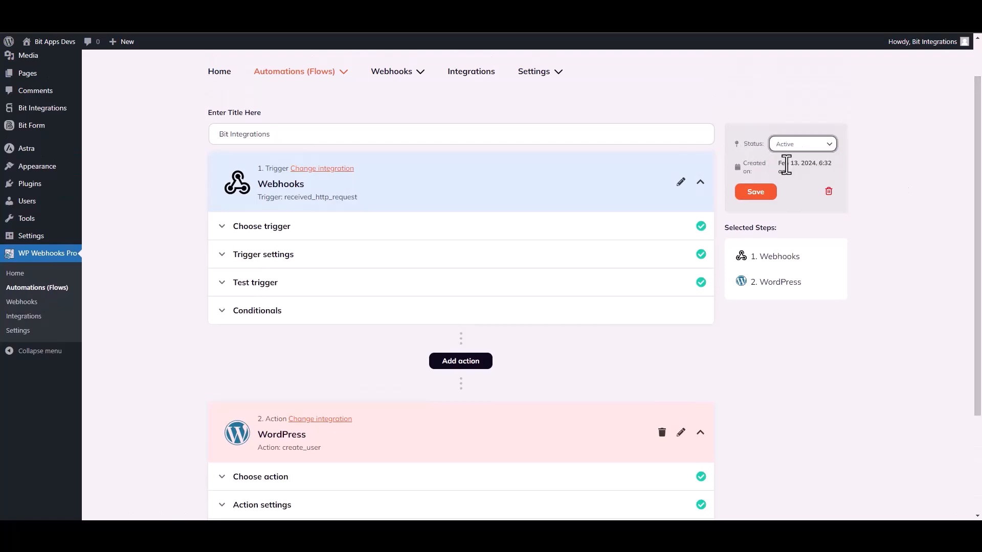
pyautogui.click(758, 195)
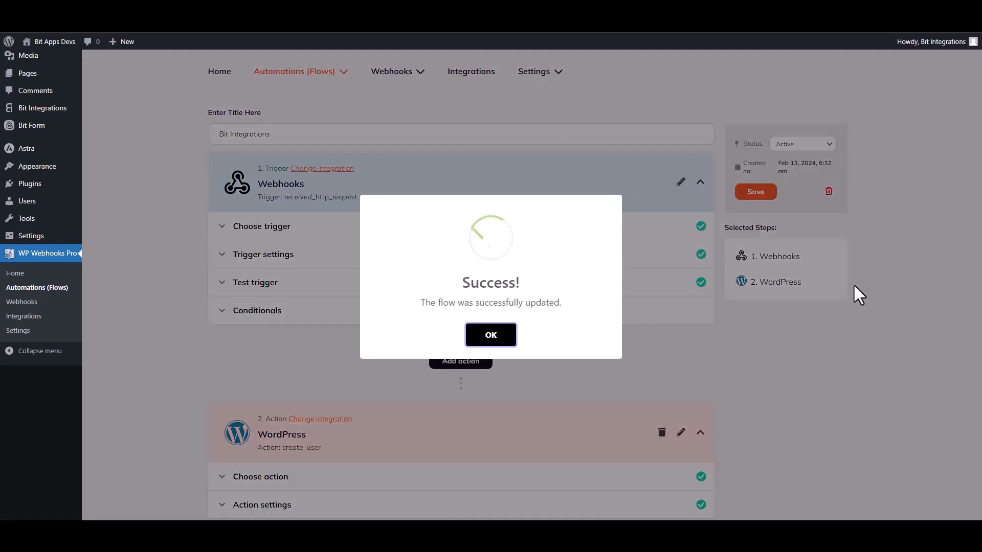
pyautogui.click(508, 338)
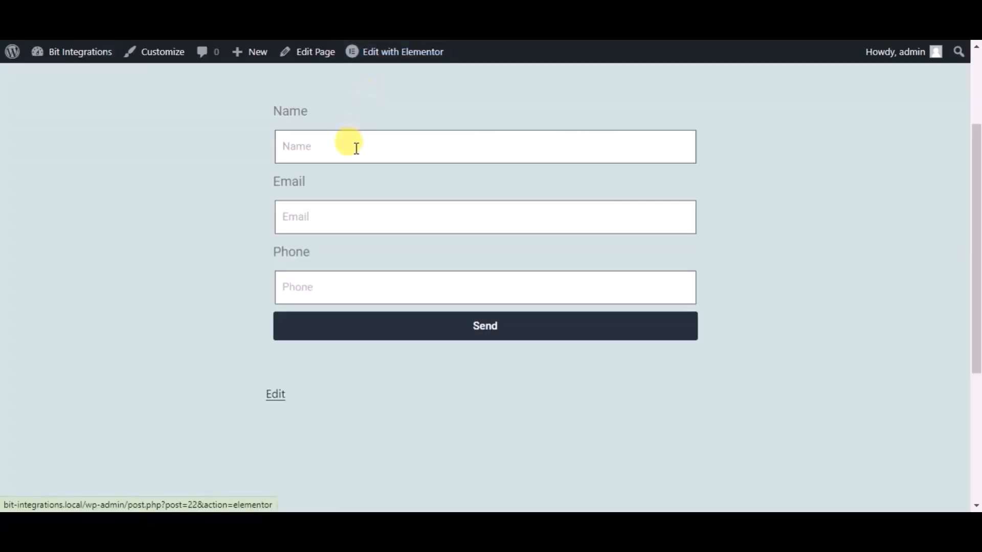
# Submit the Elementor contact form with name 'Bit Integrations', a support e-mail address and a phone number.
pyautogui.write('Bit Integrations')
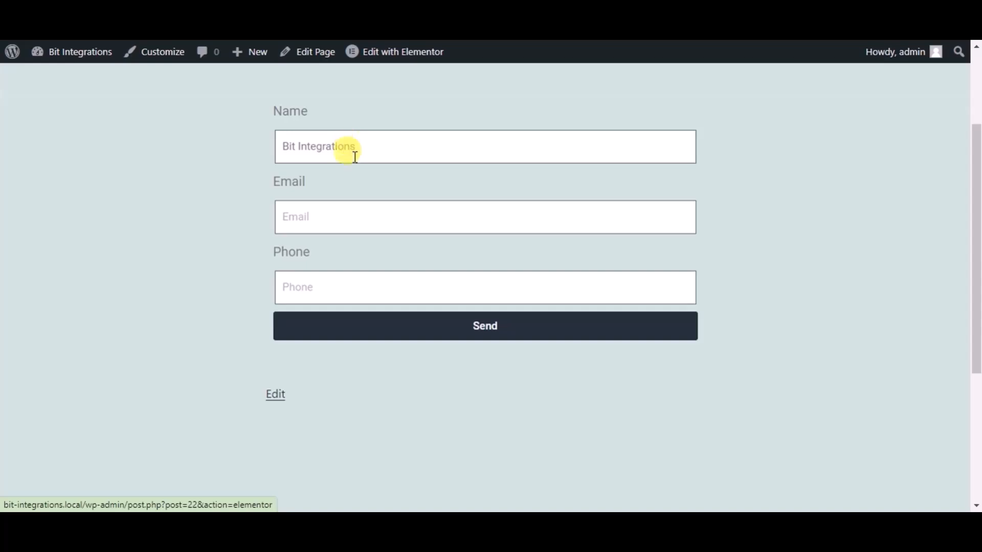
pyautogui.click(351, 221)
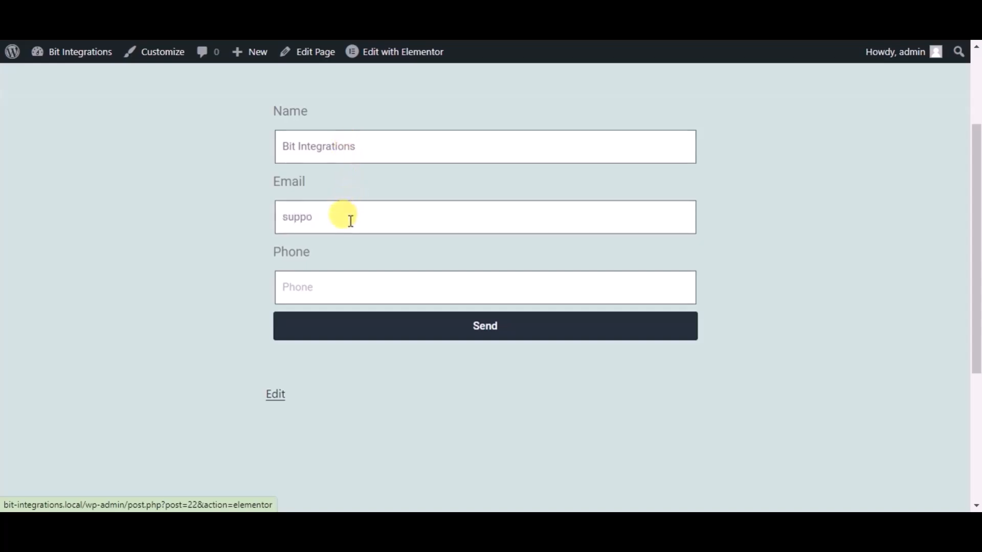
pyautogui.click(359, 281)
pyautogui.write('444555666')
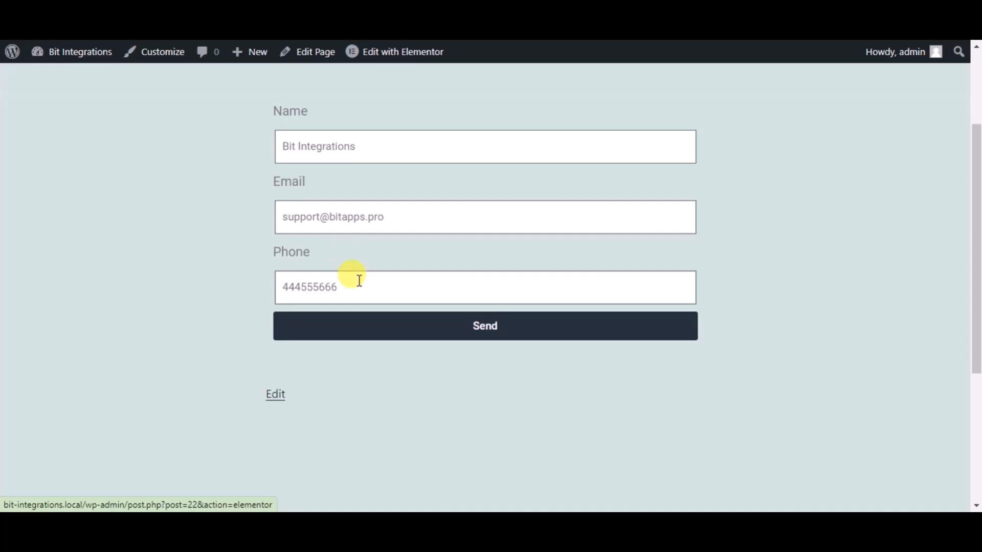
pyautogui.click(363, 322)
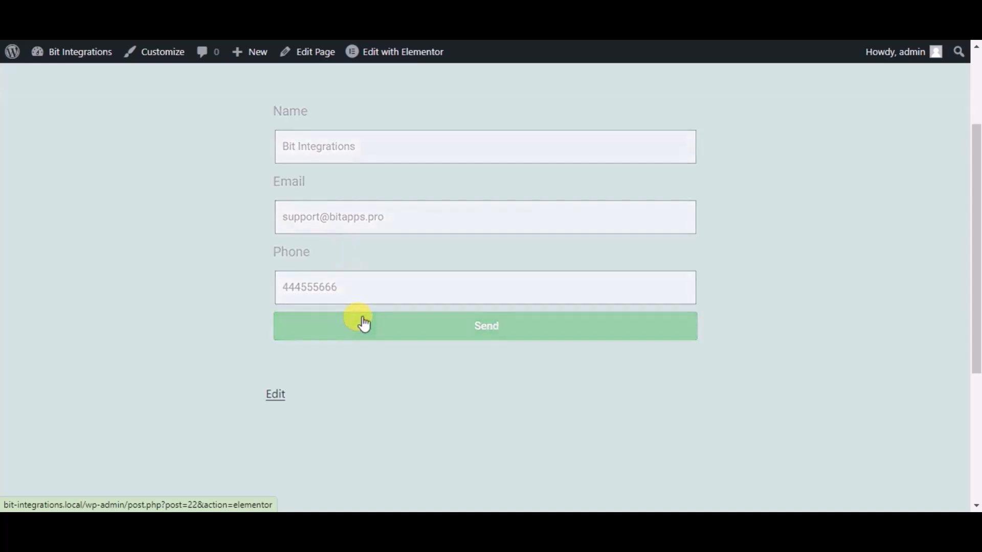